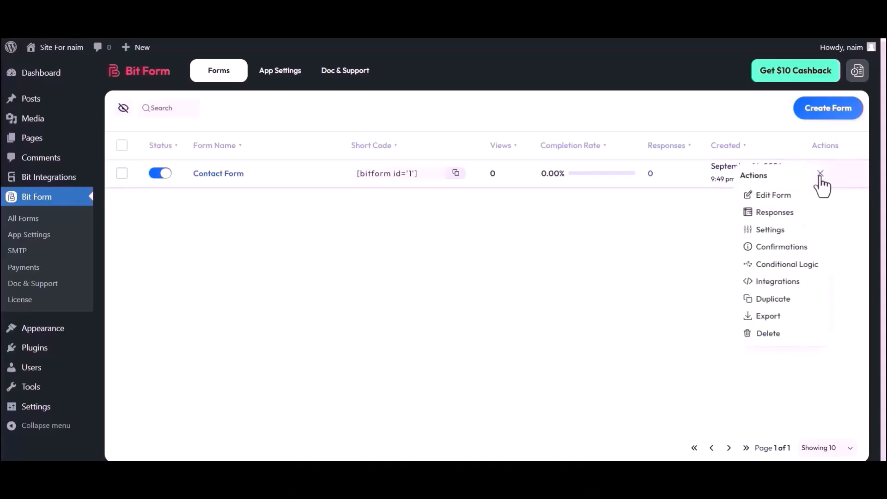
- Dismiss the Actions menu and open the Contact Form in the form builder
{"action": "left_click", "coordinate": [704, 215]}
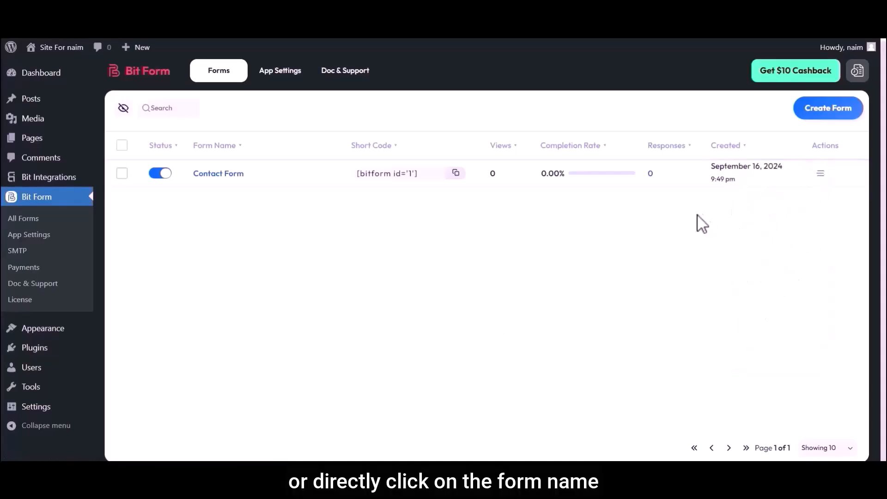
{"action": "left_click", "coordinate": [214, 177]}
- Search for the Dropdown element and drag it onto the Contact Form below Email
{"action": "left_click", "coordinate": [37, 98]}
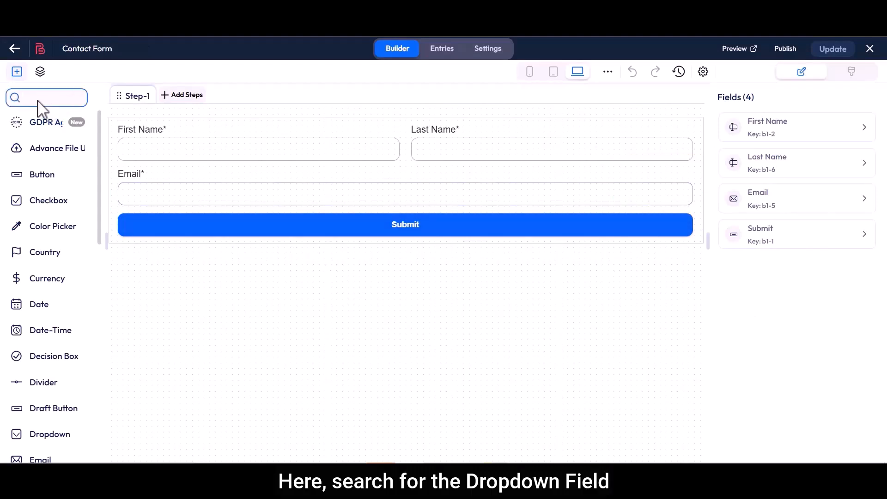
{"action": "type", "text": "Dropdown"}
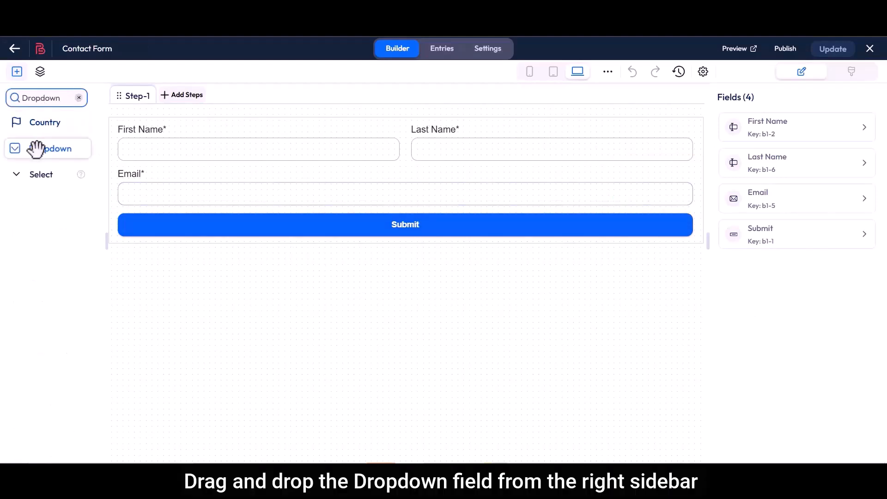
{"action": "left_click_drag", "start_coordinate": [40, 148], "coordinate": [139, 231]}
{"action": "left_click", "coordinate": [322, 339]}
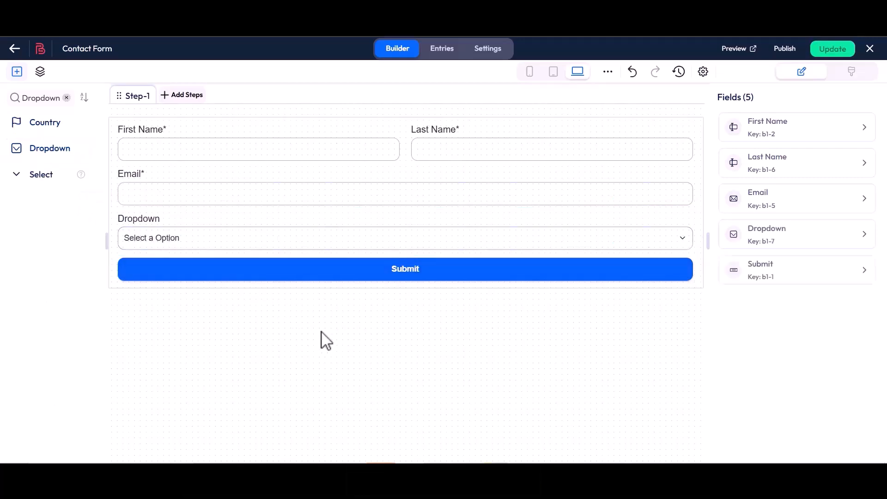
- Change the dropdown's label from Dropdown to 'Product Lists'
{"action": "left_click", "coordinate": [649, 202]}
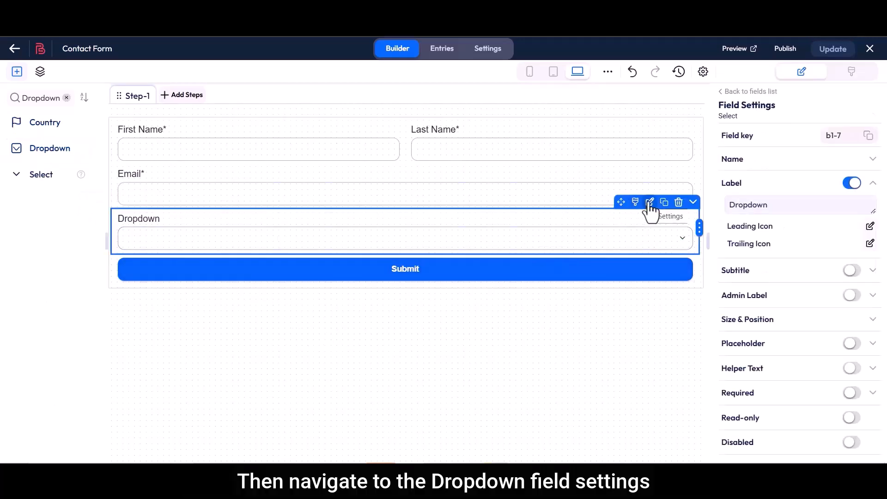
{"action": "left_click", "coordinate": [746, 162]}
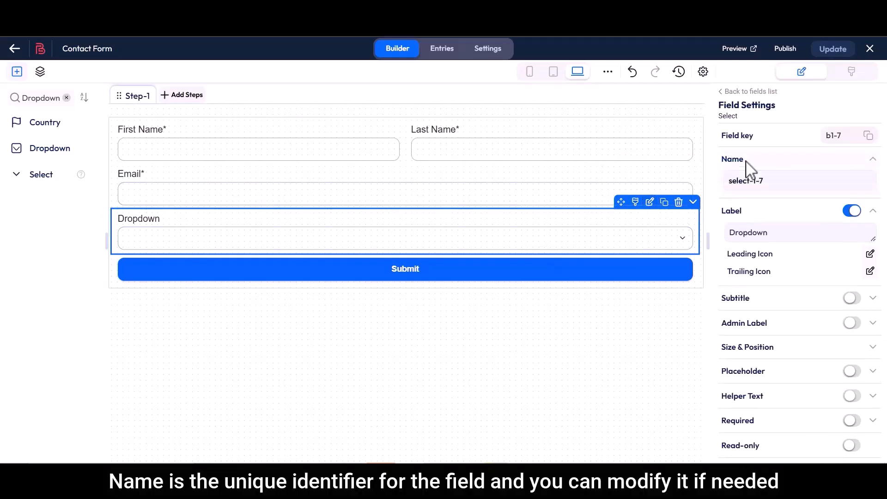
{"action": "left_click_drag", "start_coordinate": [730, 181], "coordinate": [766, 182]}
{"action": "left_click", "coordinate": [766, 182]}
{"action": "double_click", "coordinate": [742, 210]}
{"action": "left_click_drag", "start_coordinate": [731, 234], "coordinate": [776, 234]}
{"action": "key", "text": "BackSpace"}
{"action": "type", "text": "Product Lists"}
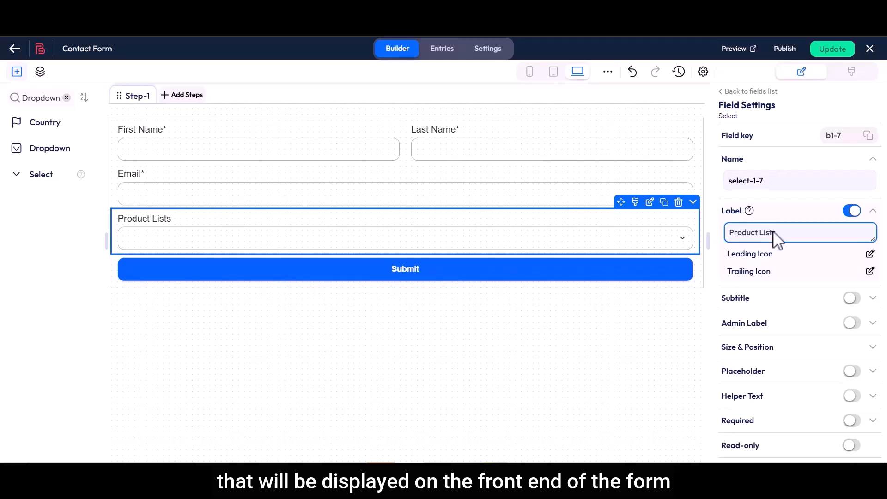
- Toggle the subtitle on and off, then enable the admin label 'Product Lists'
{"action": "mouse_move", "coordinate": [767, 307]}
{"action": "left_click", "coordinate": [852, 297]}
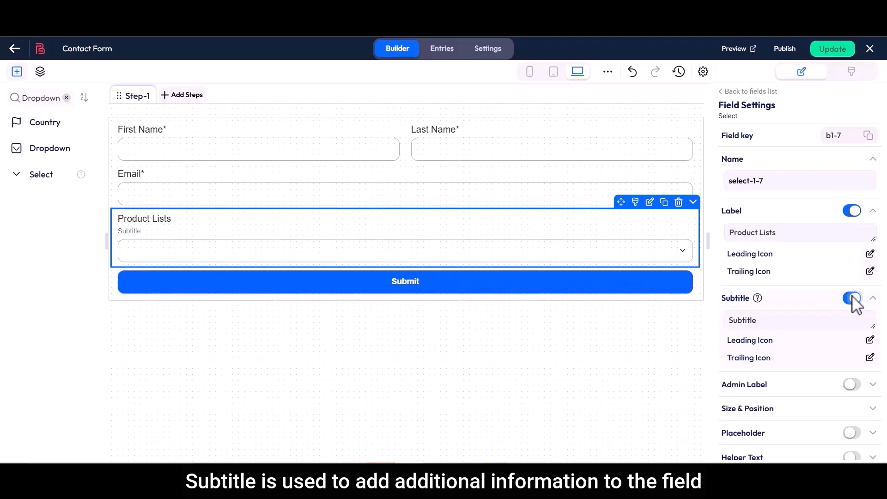
{"action": "left_click_drag", "start_coordinate": [728, 321], "coordinate": [759, 321]}
{"action": "left_click", "coordinate": [760, 321]}
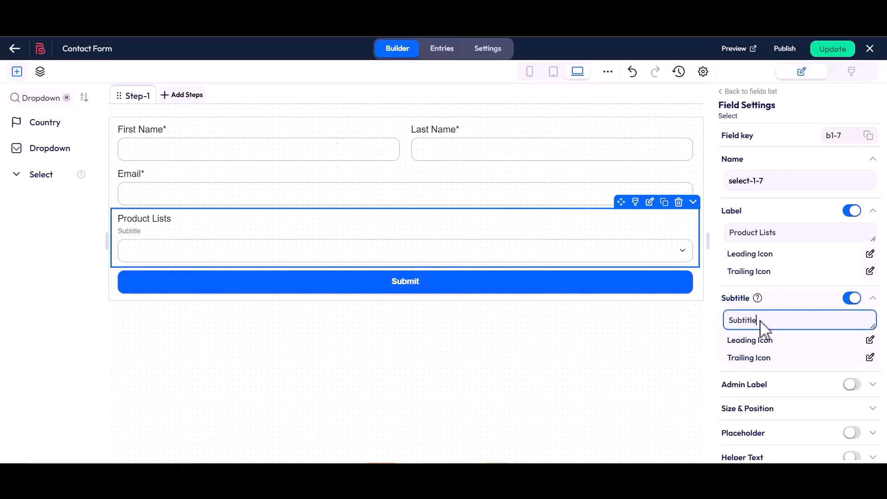
{"action": "left_click", "coordinate": [853, 299]}
{"action": "left_click_drag", "start_coordinate": [721, 322], "coordinate": [768, 327]}
{"action": "left_click", "coordinate": [851, 323]}
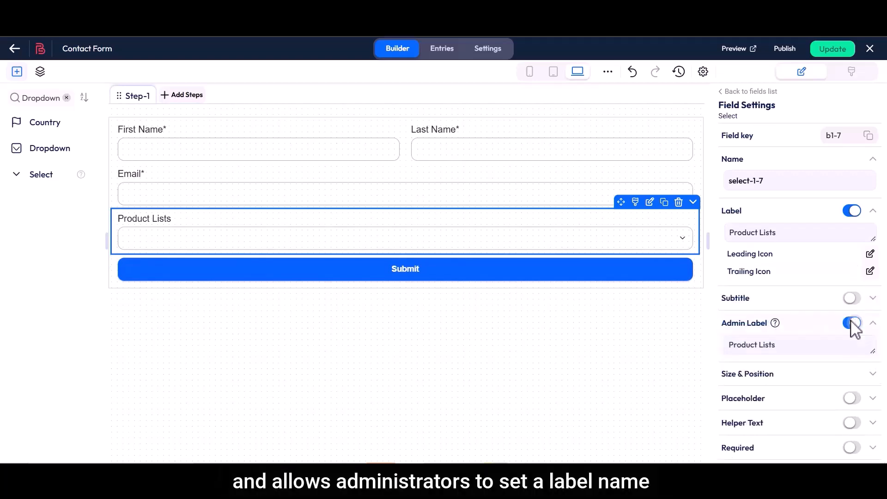
{"action": "left_click_drag", "start_coordinate": [729, 345], "coordinate": [775, 344]}
{"action": "left_click", "coordinate": [780, 345]}
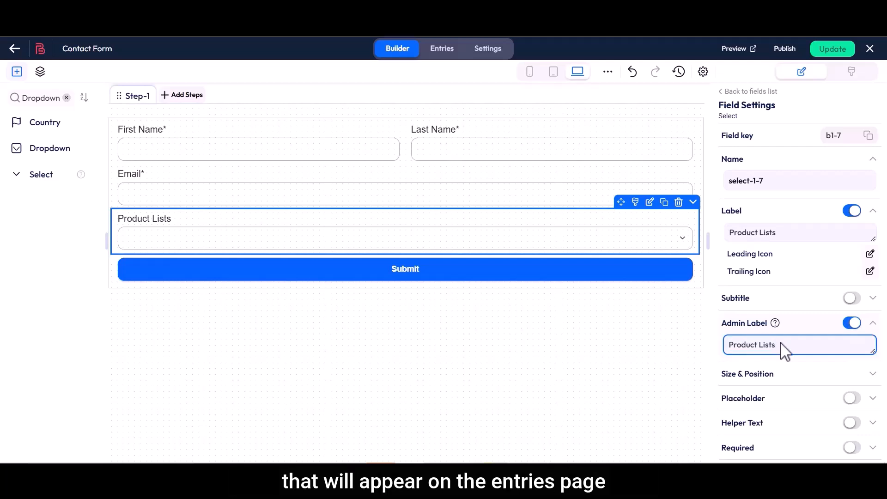
- Reduce the field's width to 53 under Size & Position
{"action": "scroll", "coordinate": [782, 346], "scroll_direction": "down", "scroll_amount": 3}
{"action": "left_click_drag", "start_coordinate": [721, 218], "coordinate": [759, 221]}
{"action": "left_click", "coordinate": [762, 218]}
{"action": "left_click", "coordinate": [849, 239]}
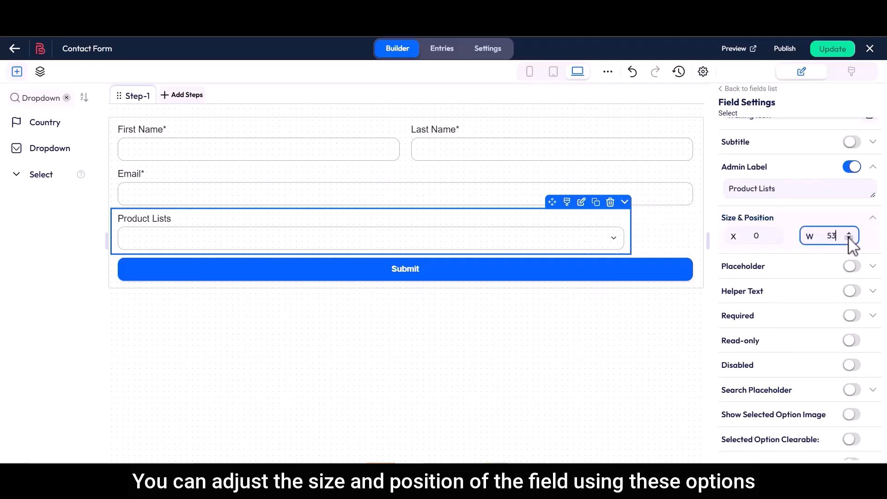
- Keep the X offset at 0 and widen the field back to 60
{"action": "left_click", "coordinate": [774, 233]}
{"action": "left_click", "coordinate": [774, 238]}
{"action": "left_click", "coordinate": [774, 238]}
{"action": "left_click", "coordinate": [850, 233]}
{"action": "left_click", "coordinate": [850, 234]}
- Enable the dropdown placeholder 'Select a Product Here'
{"action": "left_click_drag", "start_coordinate": [722, 267], "coordinate": [765, 268]}
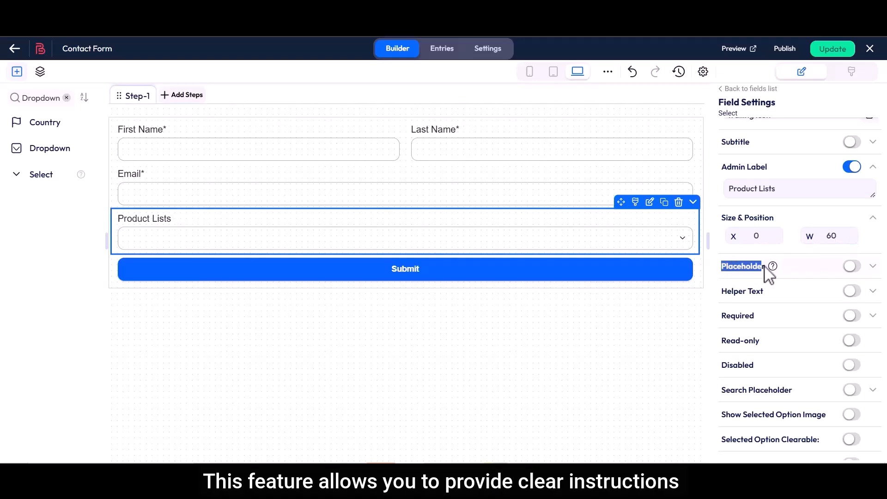
{"action": "left_click", "coordinate": [852, 266]}
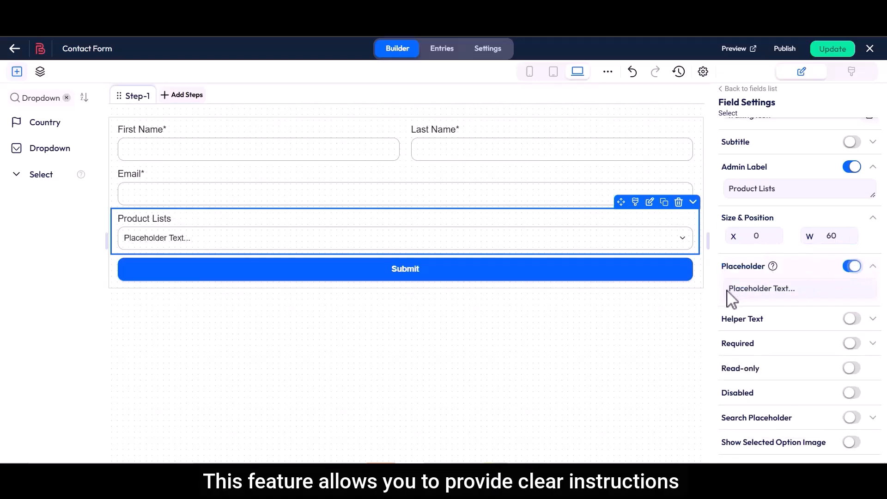
{"action": "left_click_drag", "start_coordinate": [727, 291], "coordinate": [796, 290]}
{"action": "type", "text": "Select a Product Here"}
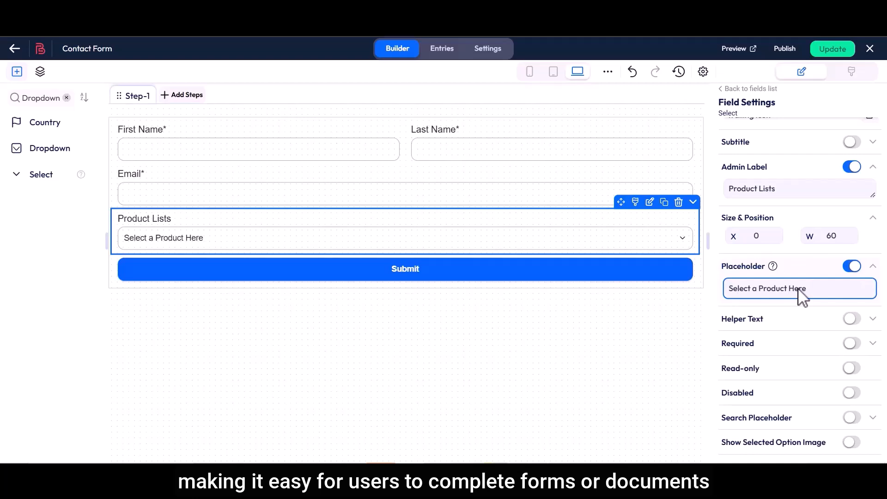
- Toggle Helper Text on and back off, leaving no helper text
{"action": "left_click_drag", "start_coordinate": [722, 320], "coordinate": [762, 320]}
{"action": "left_click", "coordinate": [762, 321]}
{"action": "left_click", "coordinate": [853, 320]}
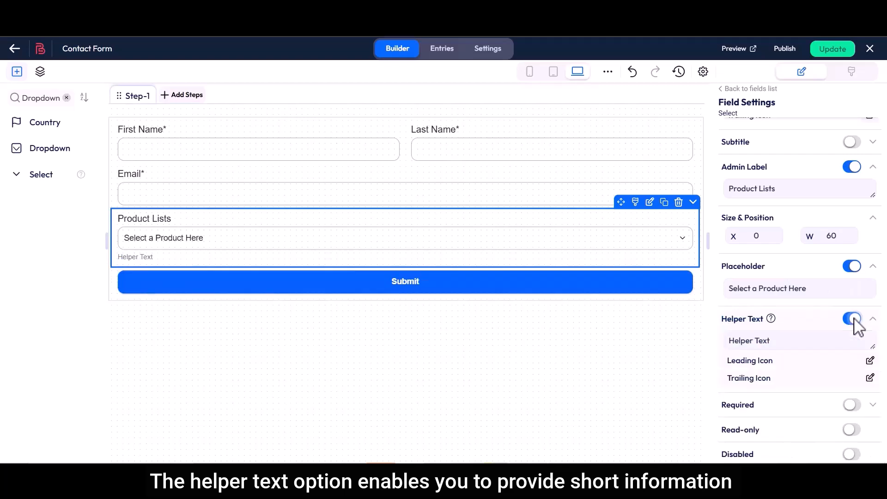
{"action": "left_click_drag", "start_coordinate": [730, 344], "coordinate": [784, 350]}
{"action": "left_click", "coordinate": [784, 350]}
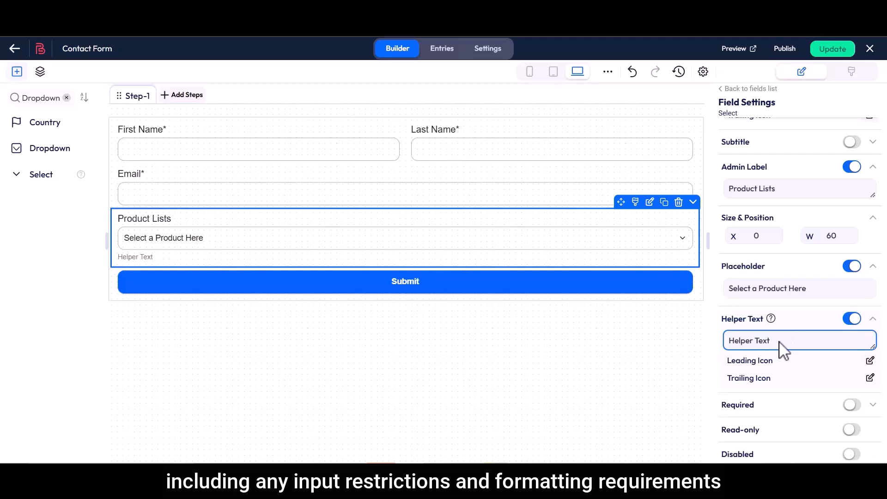
{"action": "left_click", "coordinate": [852, 320]}
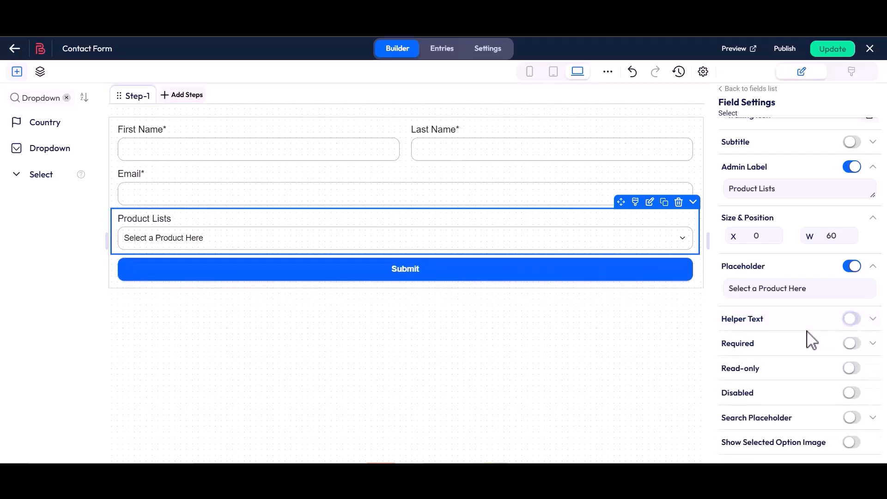
{"action": "left_click_drag", "start_coordinate": [722, 345], "coordinate": [755, 346]}
{"action": "left_click", "coordinate": [755, 345]}
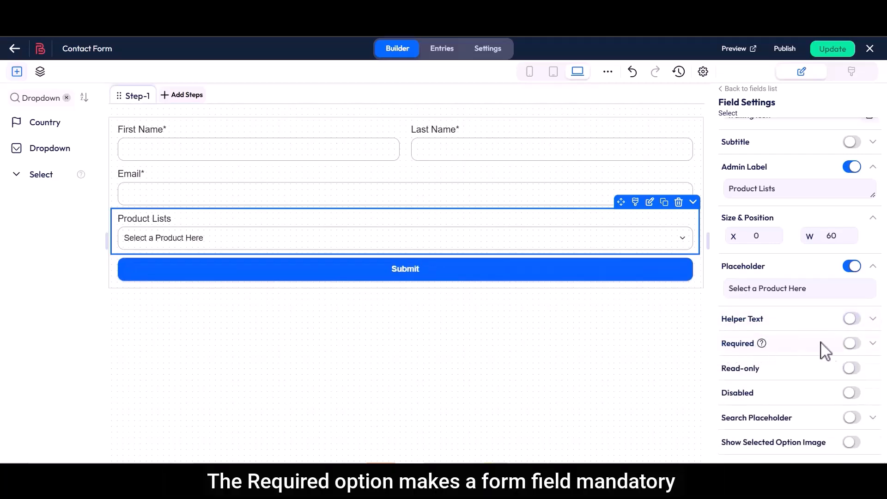
- Make Product Lists required with the custom error message 'This field is required'
{"action": "left_click", "coordinate": [853, 344]}
{"action": "left_click", "coordinate": [728, 375]}
{"action": "left_click", "coordinate": [865, 374]}
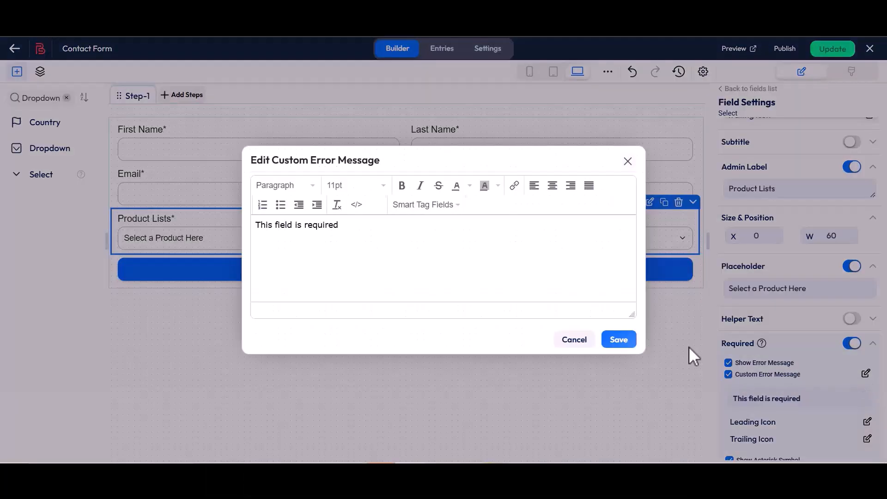
{"action": "left_click_drag", "start_coordinate": [256, 226], "coordinate": [339, 226]}
{"action": "left_click", "coordinate": [341, 226]}
{"action": "left_click", "coordinate": [619, 340]}
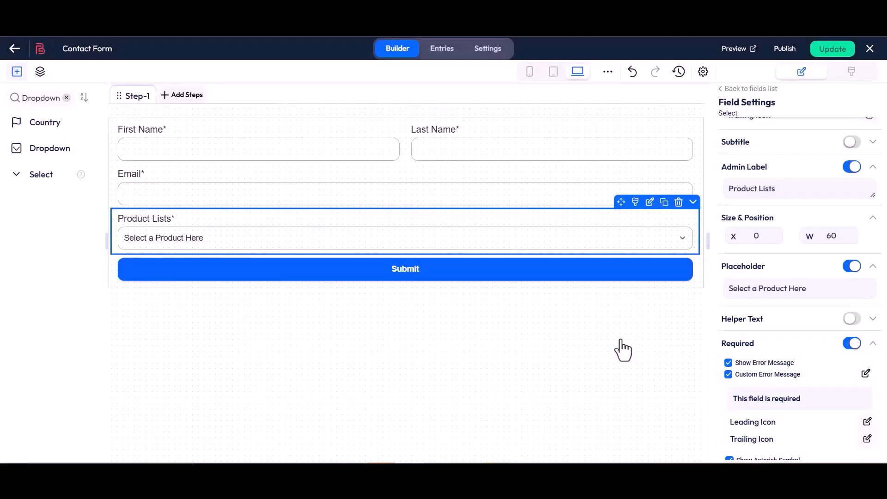
- Keep the required asterisk shown and position it right after the label text
{"action": "scroll", "coordinate": [719, 347], "scroll_direction": "down", "scroll_amount": 5}
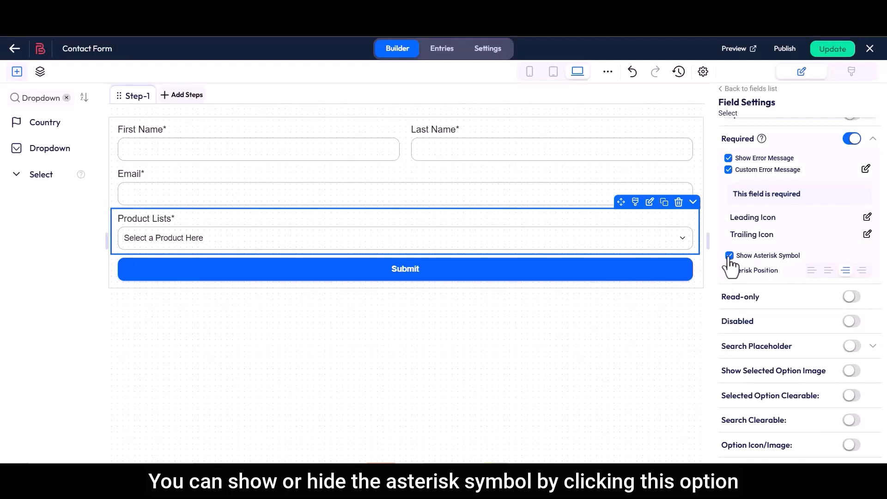
{"action": "left_click", "coordinate": [729, 256]}
{"action": "left_click", "coordinate": [730, 256]}
{"action": "left_click_drag", "start_coordinate": [727, 272], "coordinate": [781, 275]}
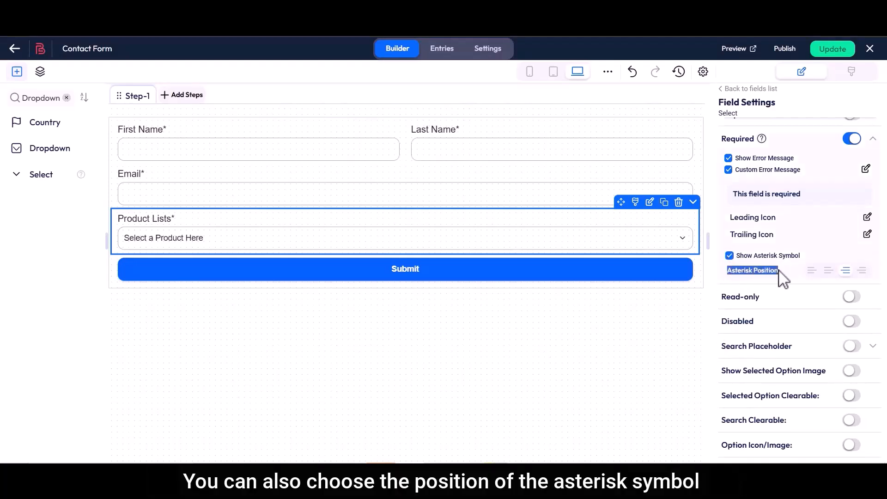
{"action": "left_click", "coordinate": [780, 272]}
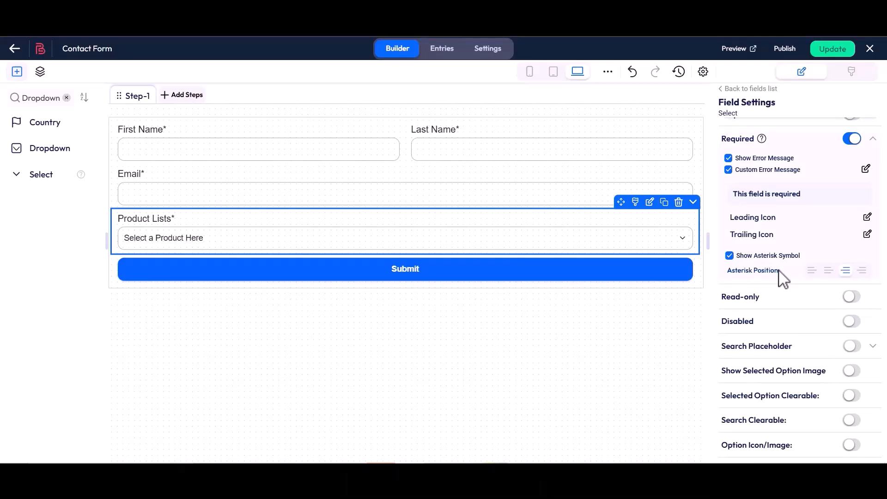
{"action": "left_click", "coordinate": [812, 270]}
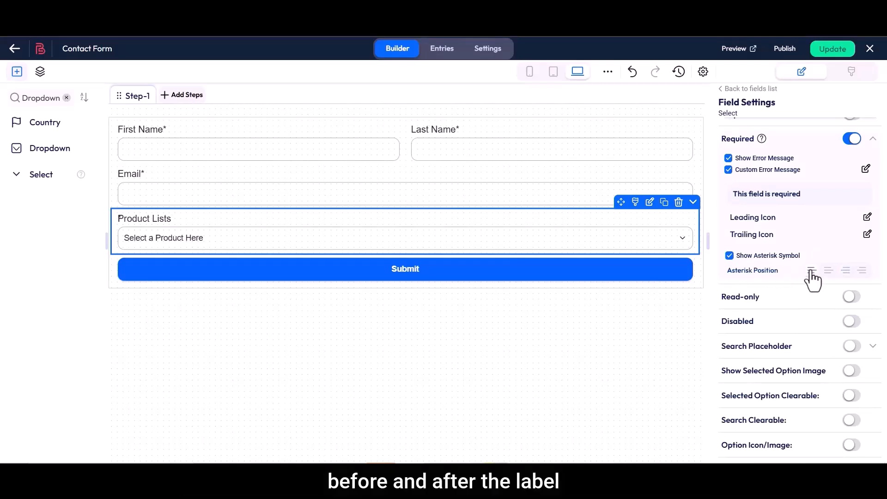
{"action": "left_click", "coordinate": [828, 271]}
{"action": "left_click", "coordinate": [846, 271]}
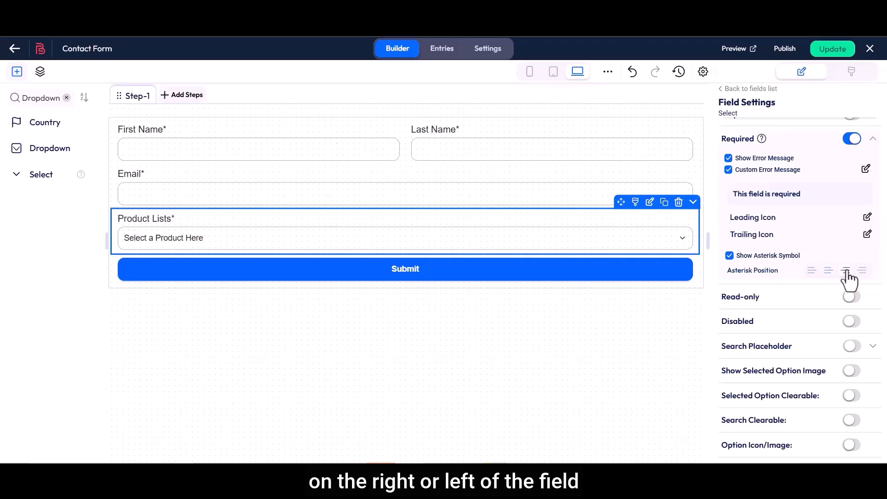
{"action": "left_click", "coordinate": [862, 271]}
{"action": "left_click", "coordinate": [845, 271]}
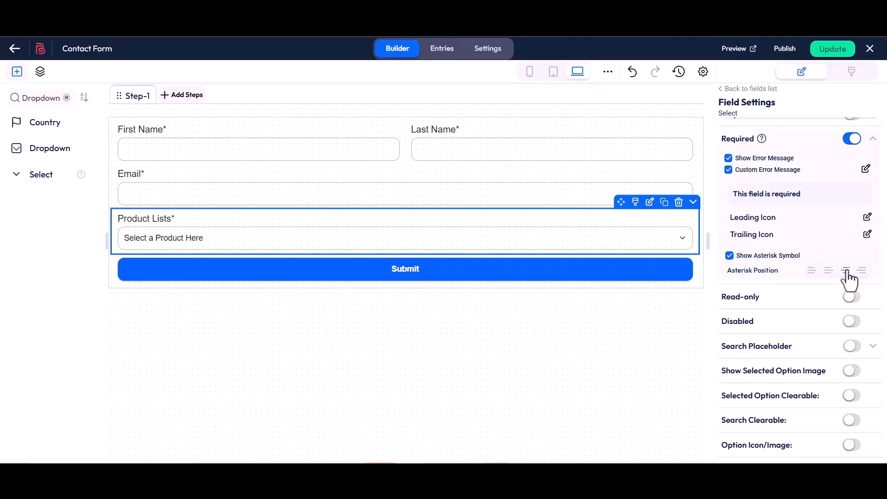
- Toggle Read Only and Disabled on and off, leaving the field editable
{"action": "left_click", "coordinate": [852, 296]}
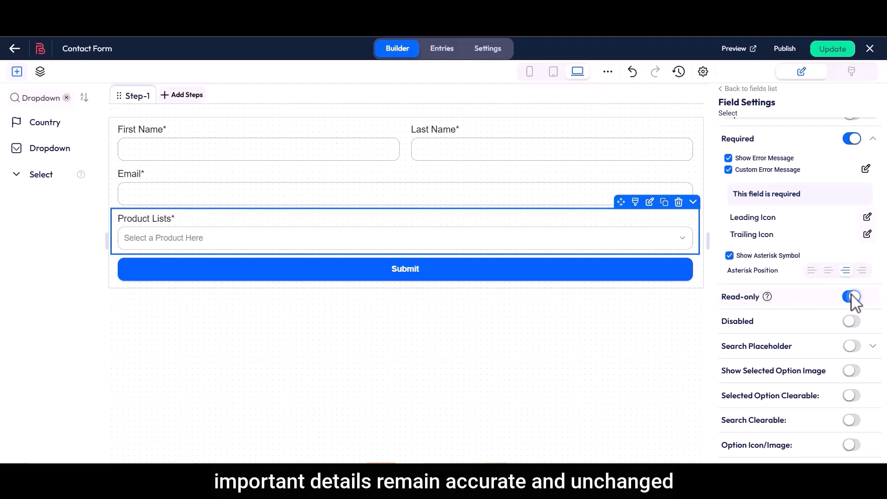
{"action": "left_click", "coordinate": [851, 297]}
{"action": "double_click", "coordinate": [751, 321]}
{"action": "left_click", "coordinate": [852, 323]}
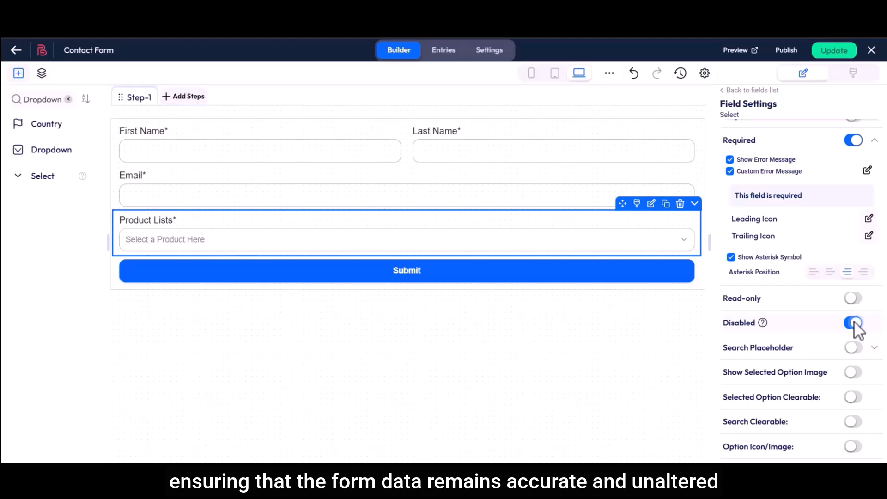
{"action": "left_click", "coordinate": [854, 324]}
- Try a 'Search Prod' search placeholder, preview the dropdown, then toggle the setting off and on
{"action": "left_click_drag", "start_coordinate": [724, 349], "coordinate": [793, 349]}
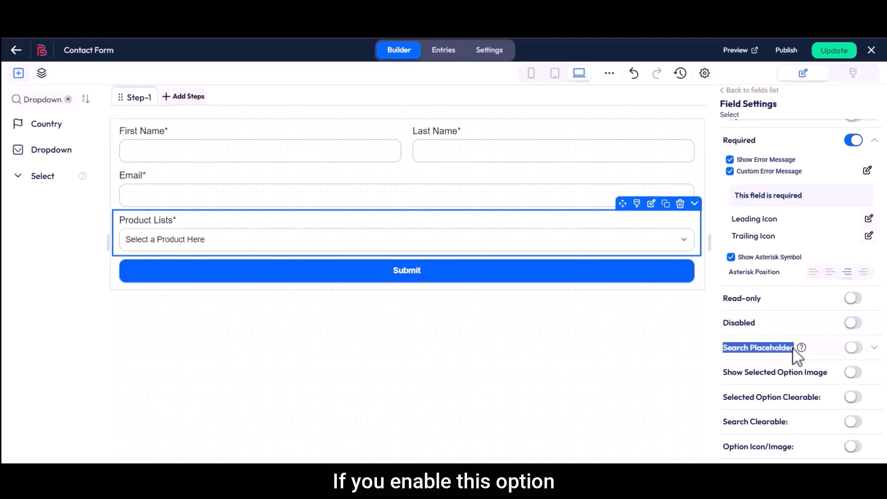
{"action": "left_click", "coordinate": [853, 347]}
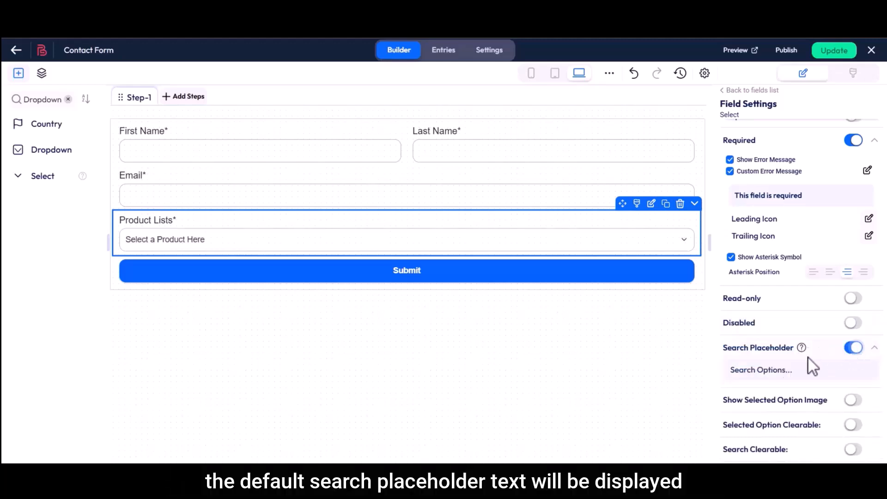
{"action": "left_click_drag", "start_coordinate": [731, 371], "coordinate": [786, 370]}
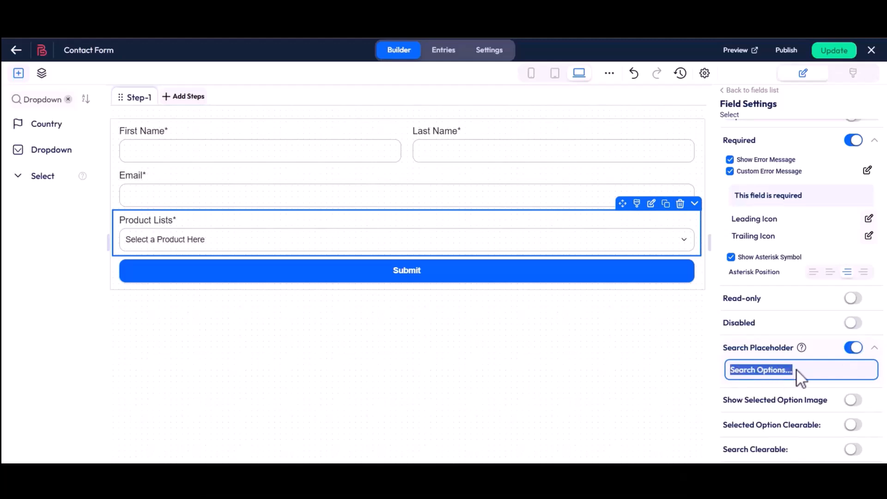
{"action": "type", "text": "Search Product"}
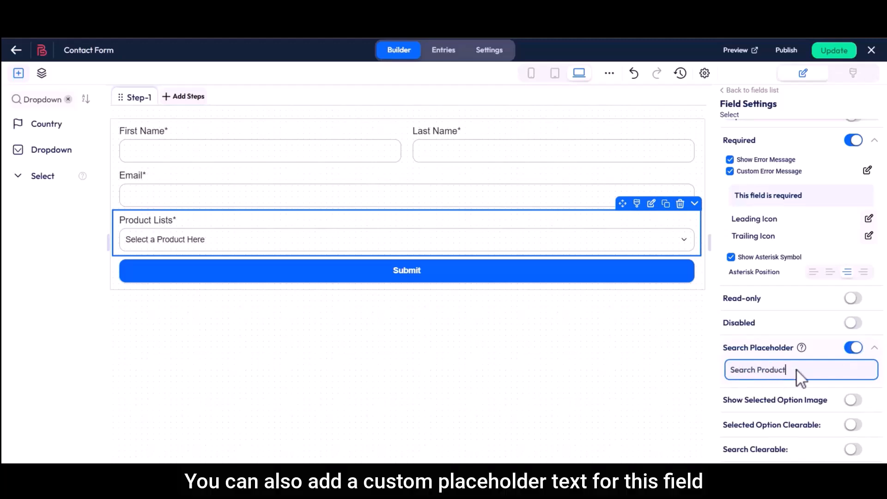
{"action": "left_click", "coordinate": [165, 248]}
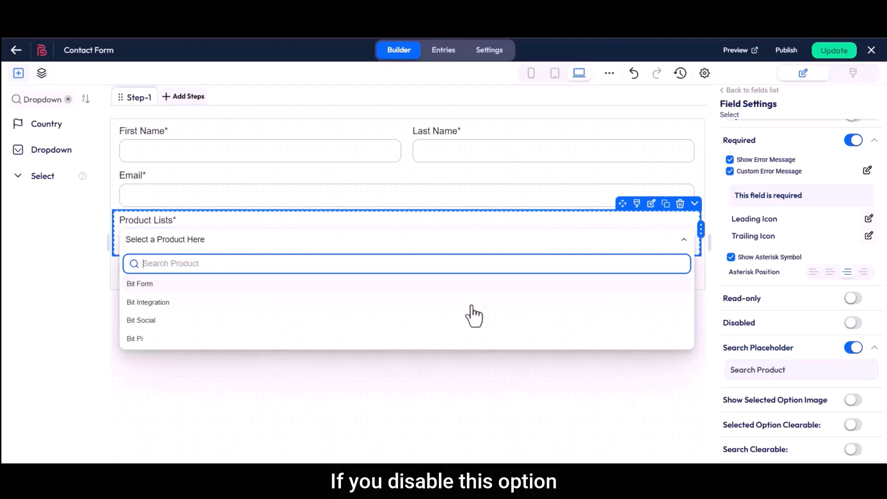
{"action": "left_click", "coordinate": [852, 350]}
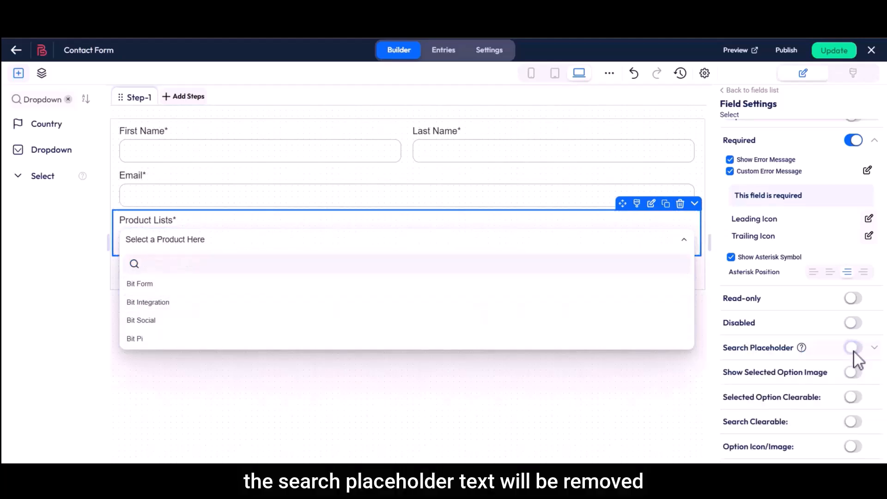
{"action": "left_click", "coordinate": [853, 349]}
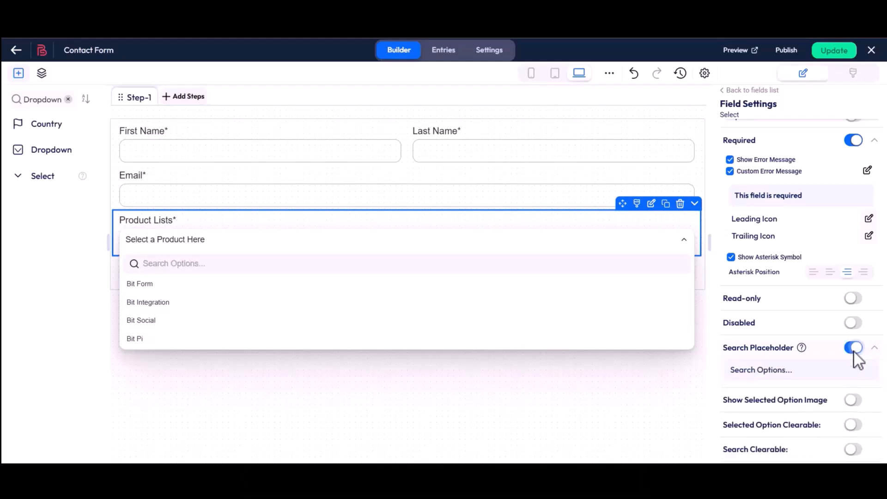
{"action": "scroll", "coordinate": [854, 354], "scroll_direction": "down", "scroll_amount": 4}
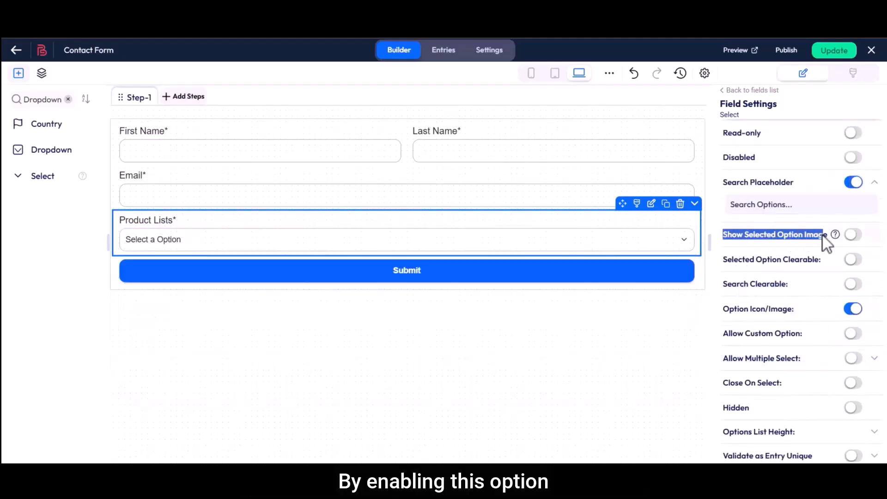
- Show the selected option's image and make the selection clearable, testing with Bit Form
{"action": "left_click", "coordinate": [852, 234]}
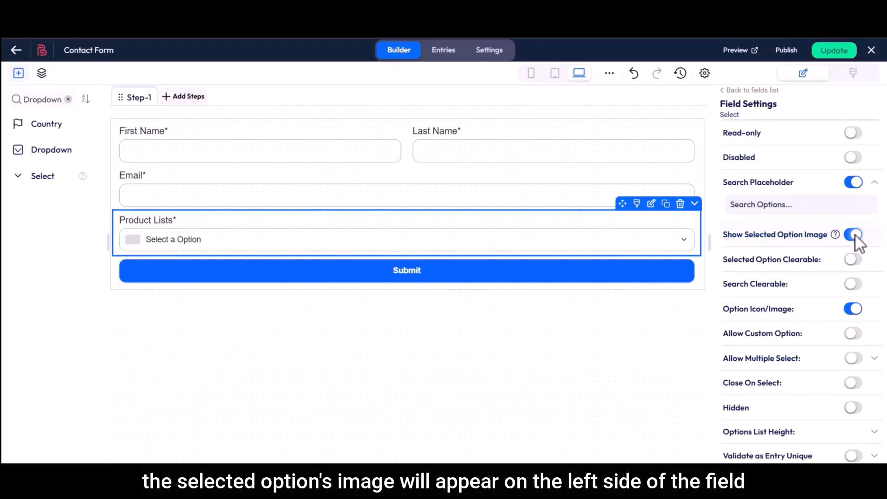
{"action": "left_click", "coordinate": [241, 247]}
{"action": "type", "text": "Bit Form"}
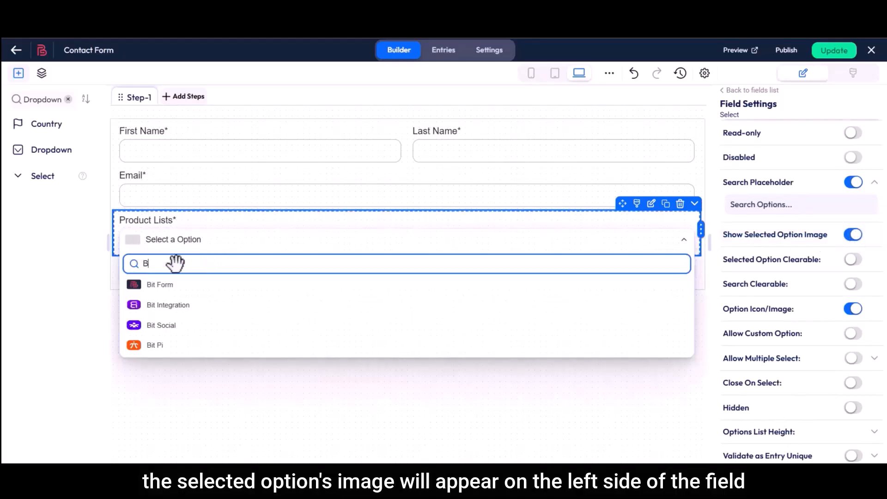
{"action": "left_click", "coordinate": [162, 285]}
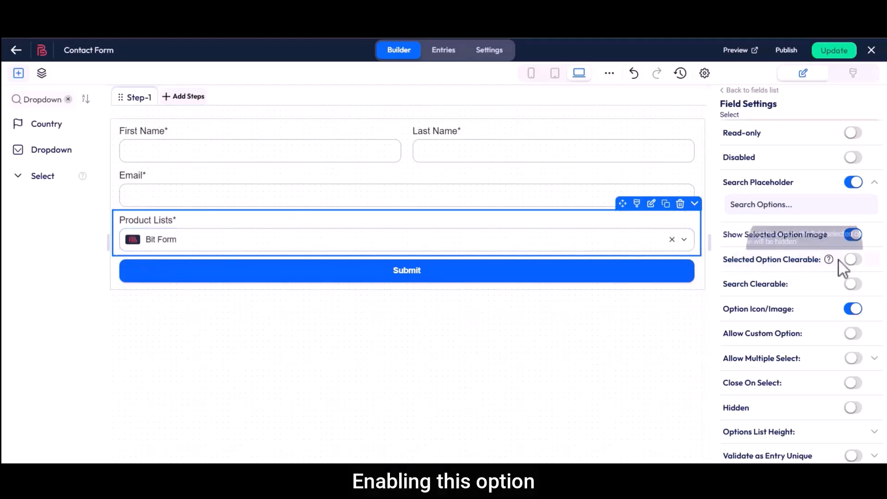
{"action": "left_click", "coordinate": [853, 259]}
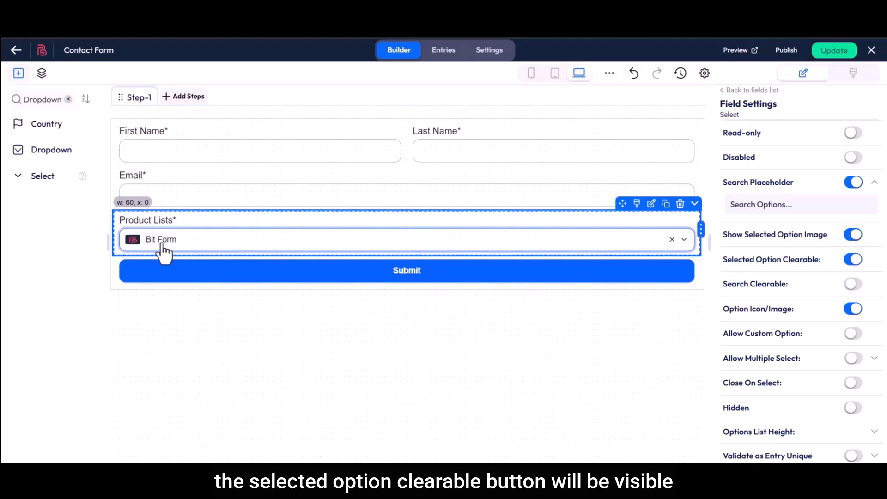
{"action": "left_click", "coordinate": [672, 239]}
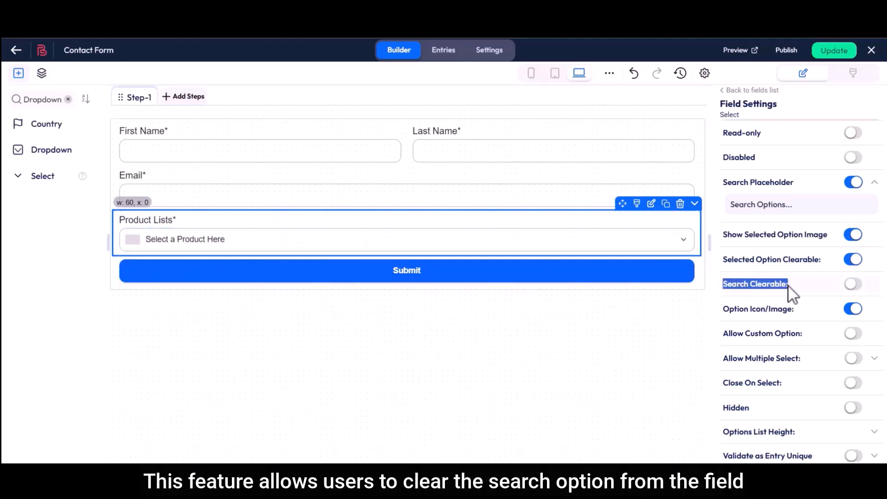
- Test clearing a 'Bit Social' search, keep option icons on, and allow custom options
{"action": "left_click", "coordinate": [224, 244]}
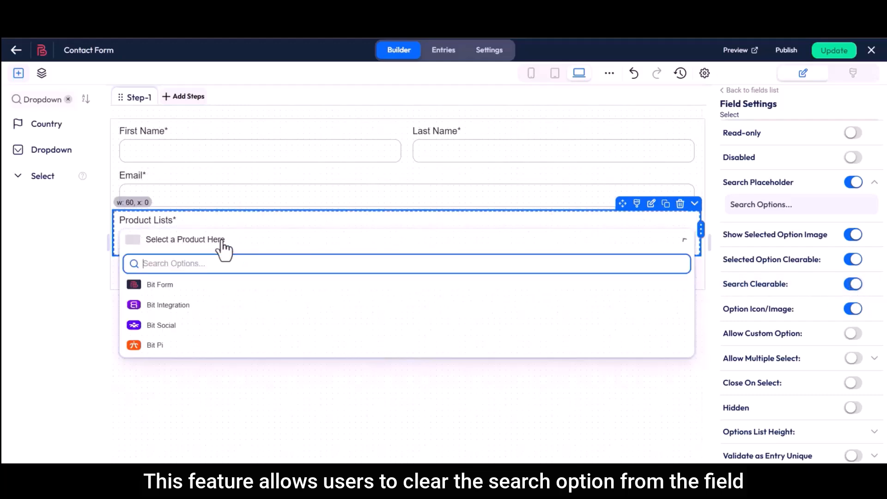
{"action": "type", "text": "Bit Social"}
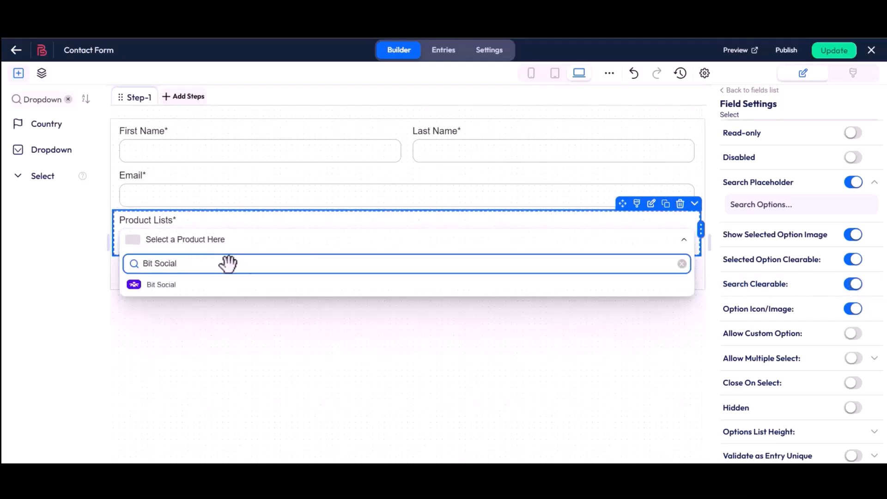
{"action": "left_click", "coordinate": [682, 265]}
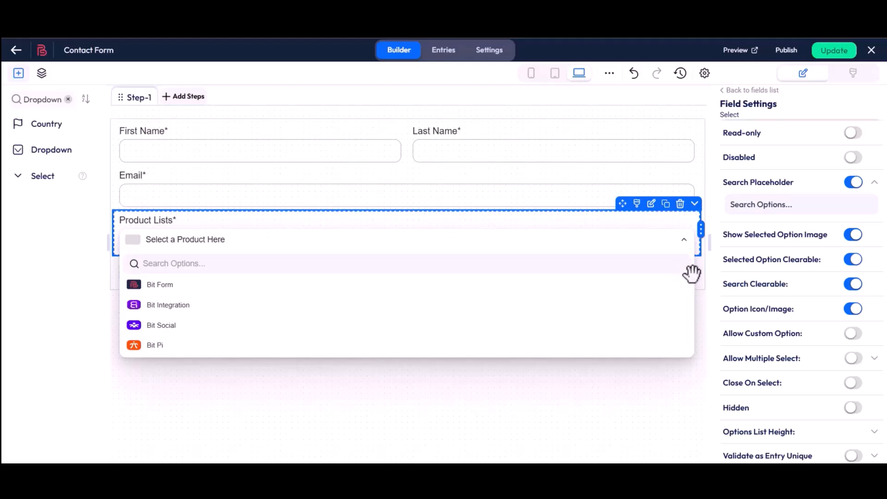
{"action": "left_click", "coordinate": [853, 309]}
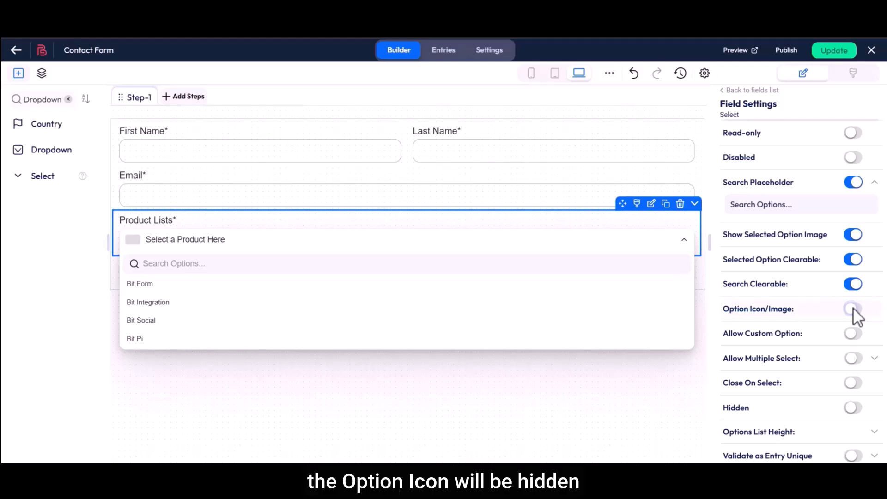
{"action": "left_click", "coordinate": [852, 309]}
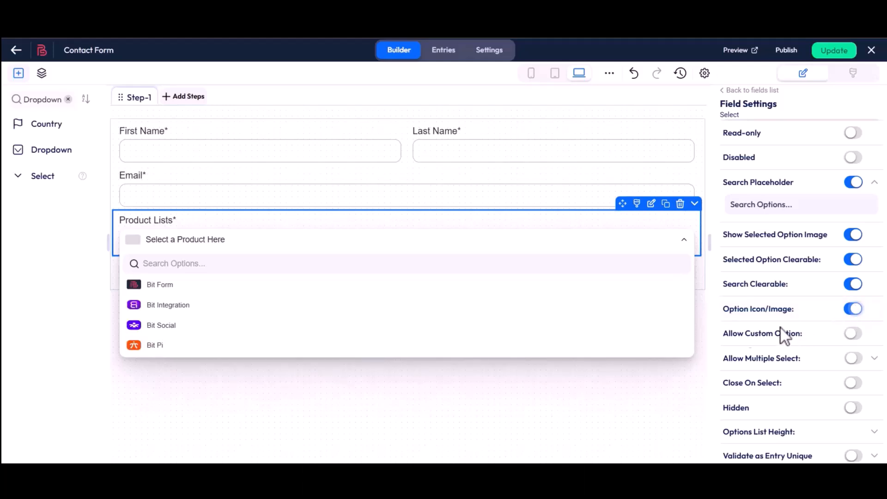
{"action": "left_click_drag", "start_coordinate": [722, 334], "coordinate": [805, 334]}
{"action": "left_click", "coordinate": [805, 334]}
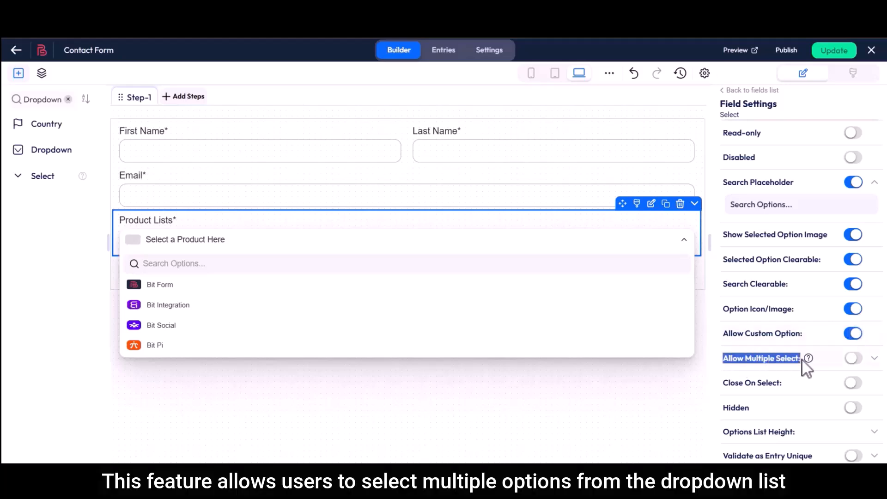
- Allow multiple selection with a minimum of 1 option and a custom minimum-limit error message
{"action": "left_click", "coordinate": [855, 361]}
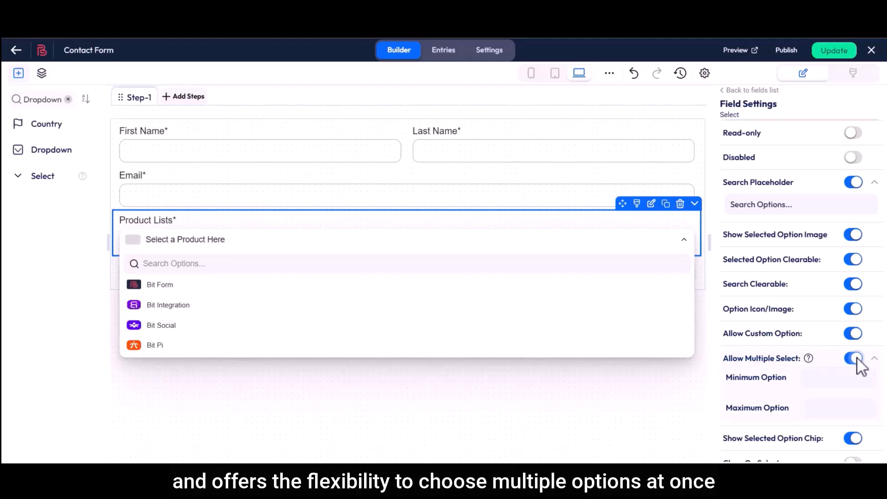
{"action": "left_click_drag", "start_coordinate": [726, 376], "coordinate": [788, 376]}
{"action": "left_click", "coordinate": [811, 374]}
{"action": "type", "text": "1"}
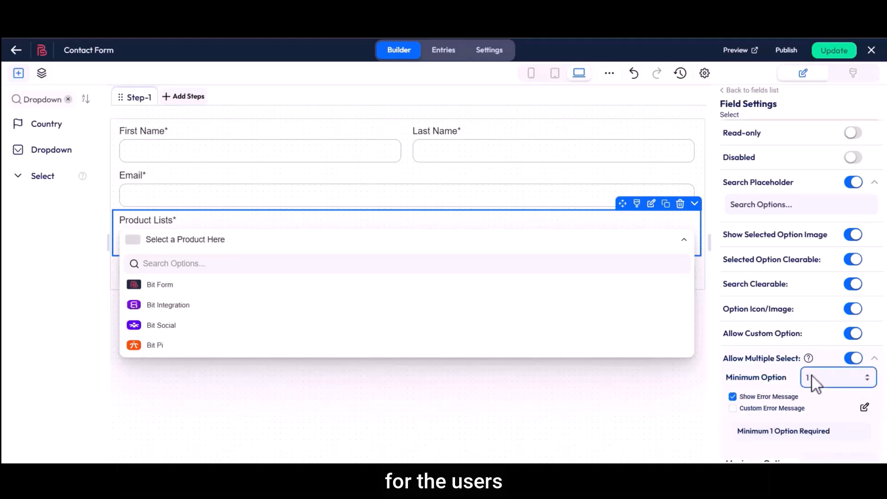
{"action": "left_click", "coordinate": [733, 408]}
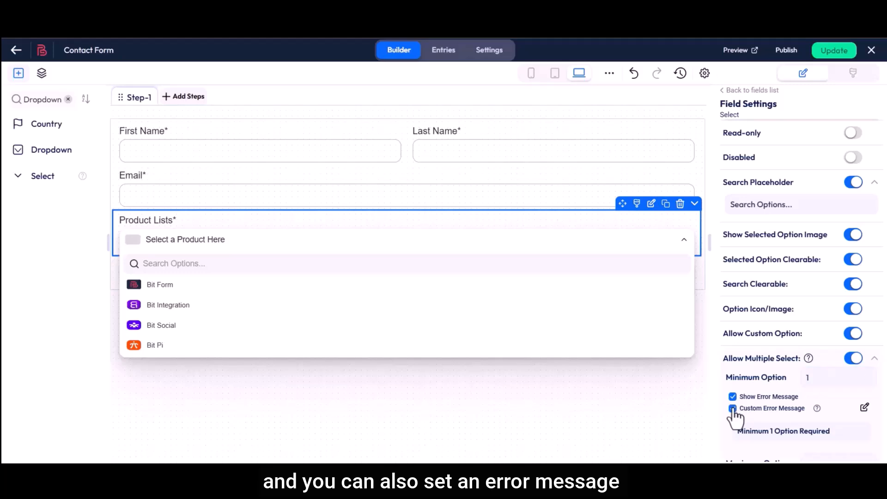
{"action": "left_click", "coordinate": [863, 407]}
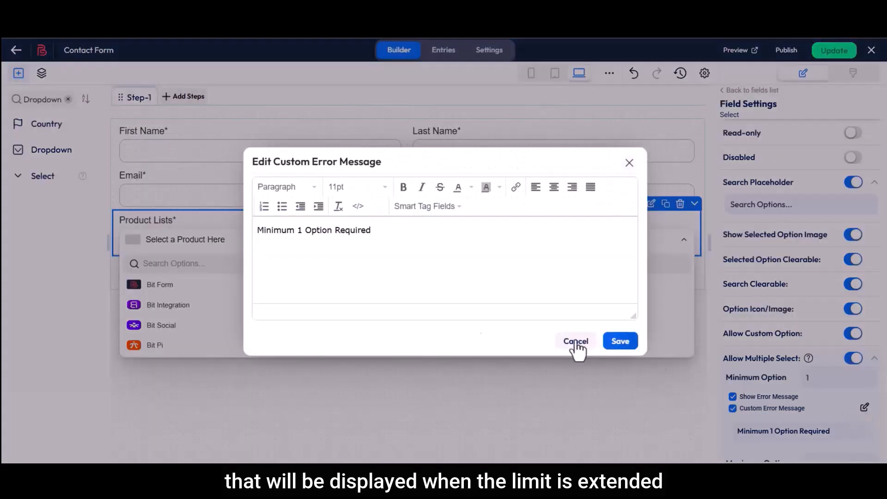
{"action": "left_click_drag", "start_coordinate": [285, 231], "coordinate": [334, 231]}
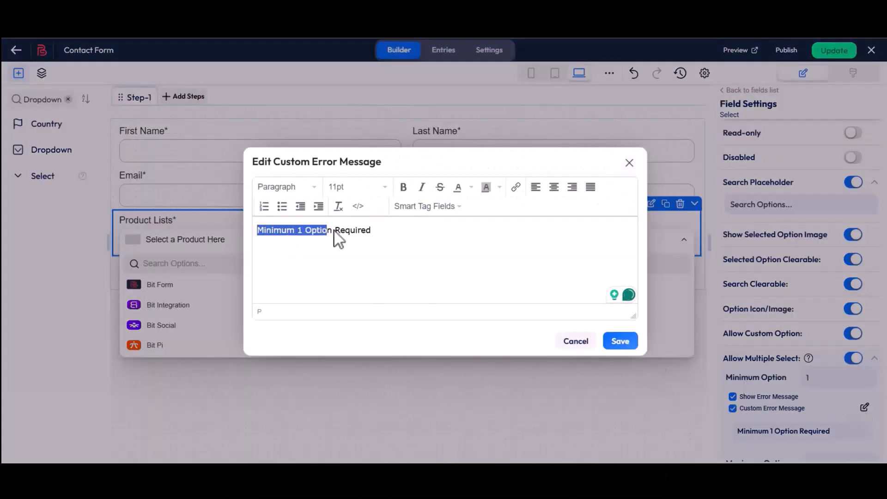
{"action": "left_click", "coordinate": [375, 231]}
{"action": "left_click", "coordinate": [620, 342]}
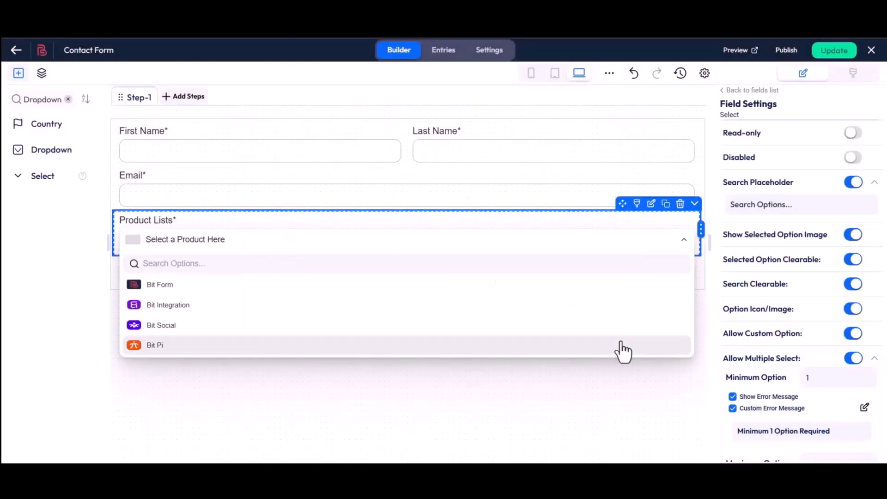
- Set a maximum of 3 options with its own custom error message
{"action": "scroll", "coordinate": [722, 363], "scroll_direction": "down", "scroll_amount": 3}
{"action": "left_click_drag", "start_coordinate": [726, 327], "coordinate": [791, 328]}
{"action": "left_click", "coordinate": [808, 328]}
{"action": "type", "text": "3"}
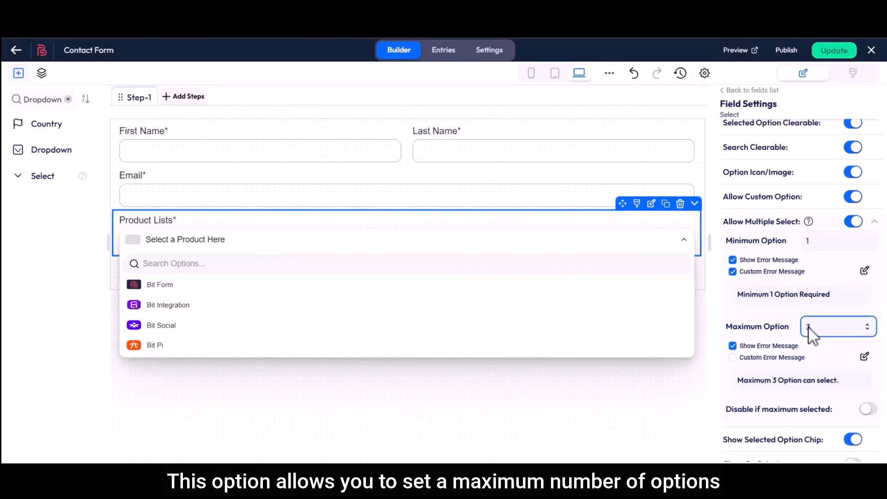
{"action": "left_click", "coordinate": [732, 357]}
{"action": "left_click", "coordinate": [865, 356]}
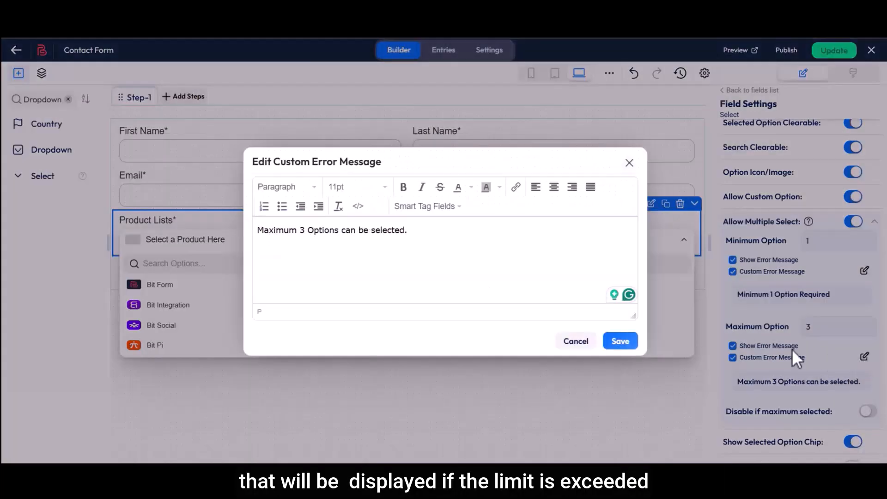
{"action": "left_click_drag", "start_coordinate": [257, 231], "coordinate": [297, 233]}
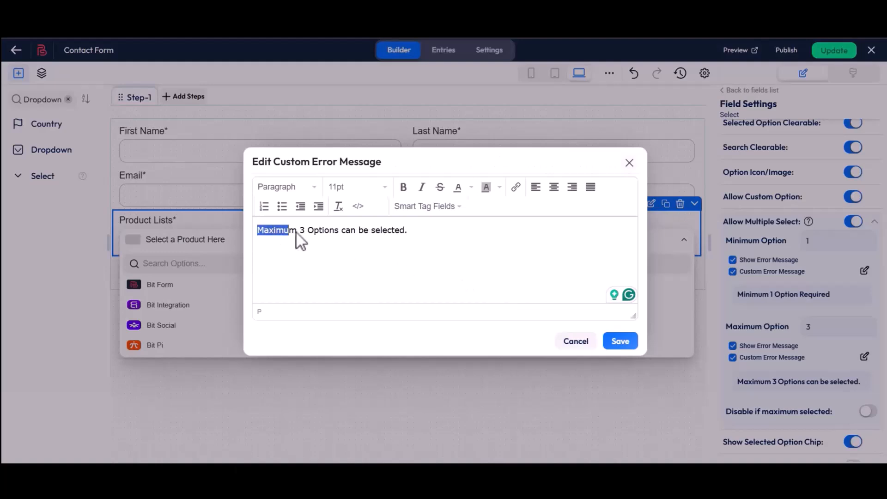
{"action": "left_click_drag", "start_coordinate": [383, 233], "coordinate": [412, 234]}
{"action": "left_click", "coordinate": [440, 251]}
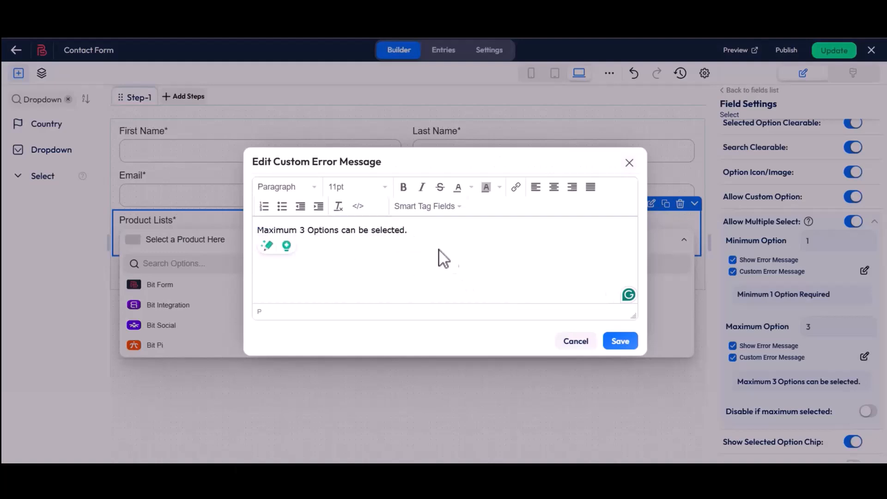
{"action": "left_click", "coordinate": [610, 342]}
{"action": "scroll", "coordinate": [723, 336], "scroll_direction": "down", "scroll_amount": 3}
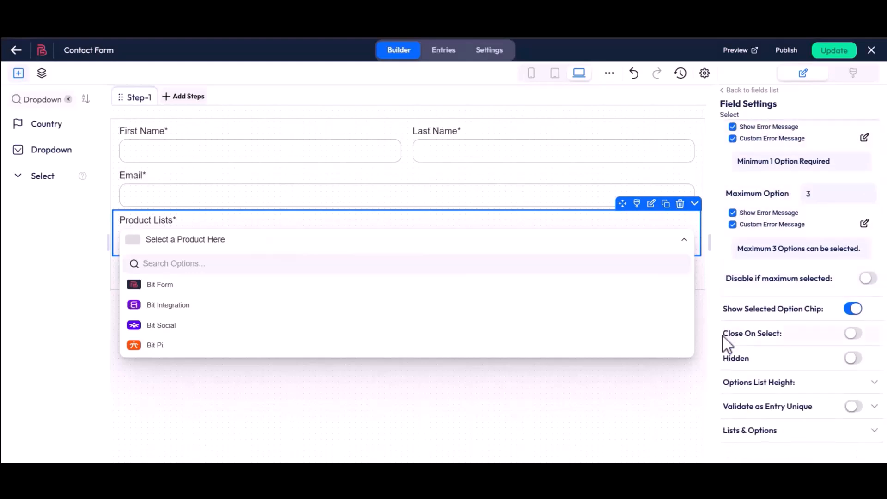
- Enable Disable if maximum selected, keep option chips on, and test with Bit Form, Bit Integration, Bit Social
{"action": "left_click_drag", "start_coordinate": [726, 280], "coordinate": [835, 278]}
{"action": "left_click", "coordinate": [835, 279]}
{"action": "left_click", "coordinate": [868, 278]}
{"action": "left_click", "coordinate": [726, 308]}
{"action": "left_click_drag", "start_coordinate": [725, 308], "coordinate": [822, 309]}
{"action": "left_click", "coordinate": [823, 308]}
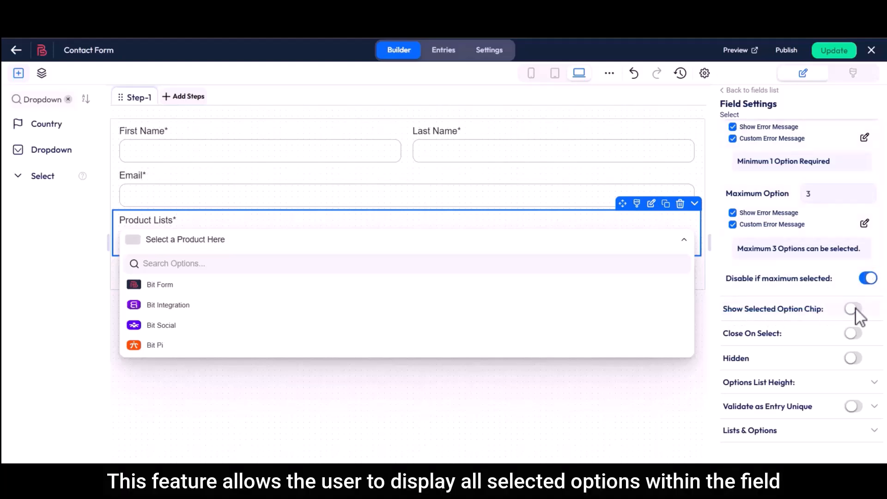
{"action": "left_click", "coordinate": [209, 262]}
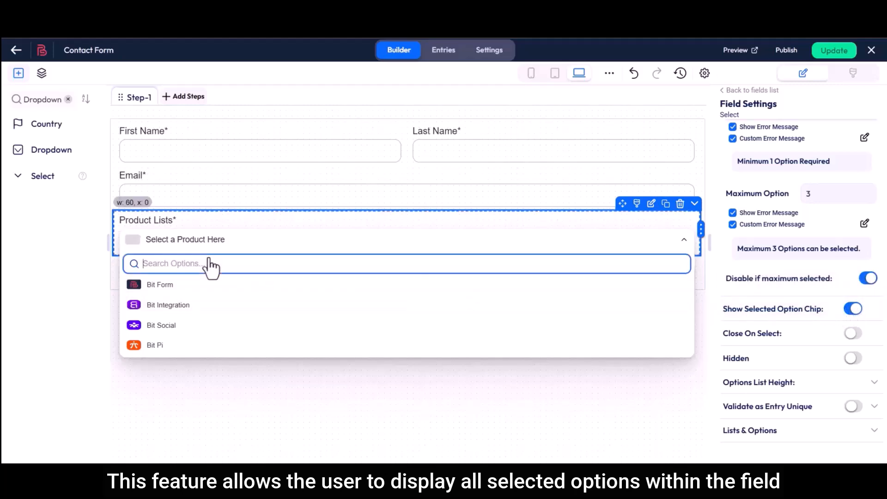
{"action": "left_click", "coordinate": [176, 287]}
{"action": "left_click", "coordinate": [206, 247]}
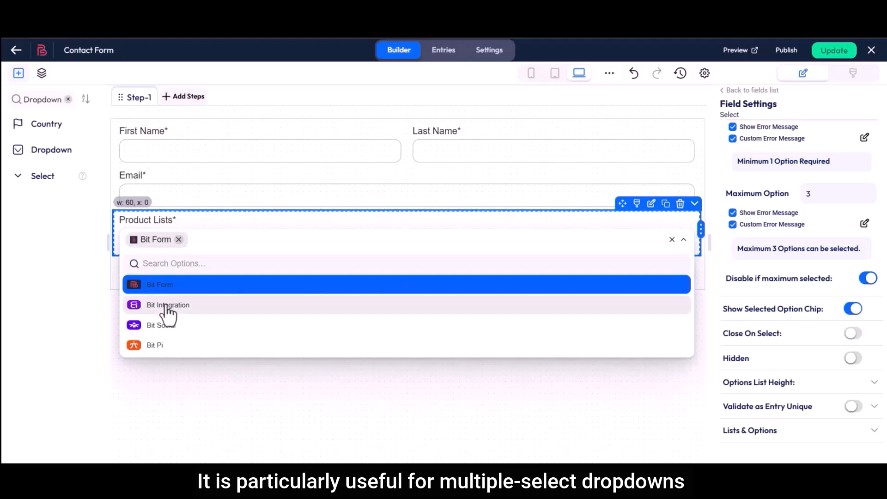
{"action": "left_click", "coordinate": [167, 306]}
{"action": "left_click", "coordinate": [292, 253]}
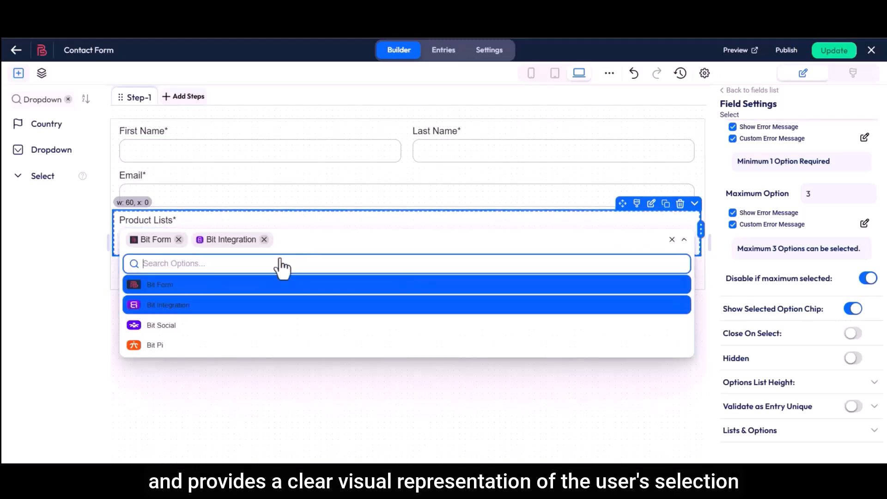
{"action": "left_click", "coordinate": [216, 328]}
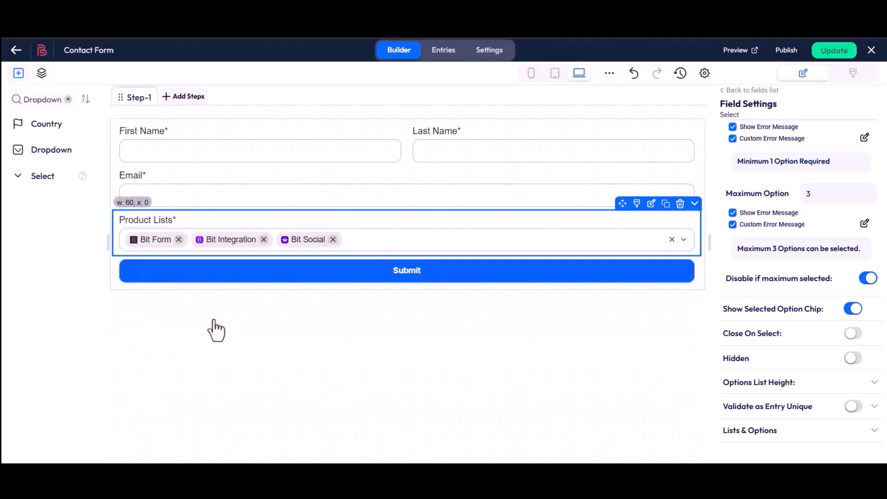
- Turn on Close On Select and test by picking Bit Form and Bit Integration
{"action": "left_click_drag", "start_coordinate": [724, 333], "coordinate": [753, 332]}
{"action": "left_click", "coordinate": [782, 333]}
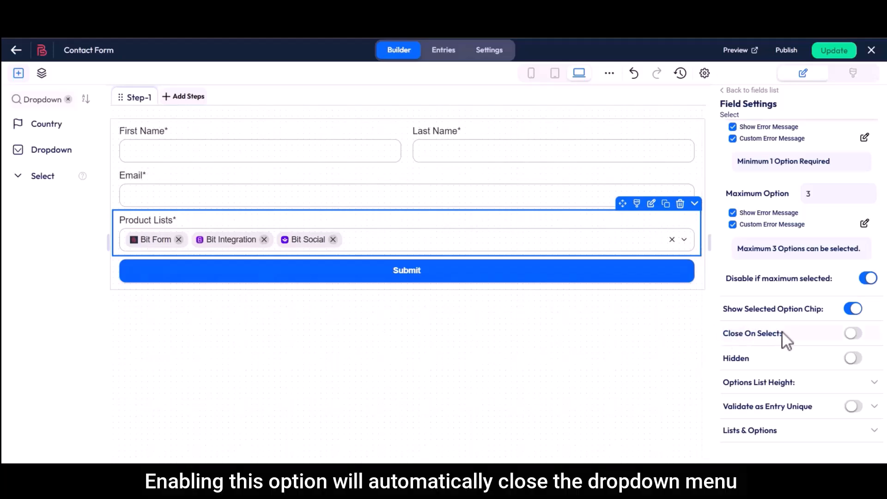
{"action": "left_click", "coordinate": [853, 333]}
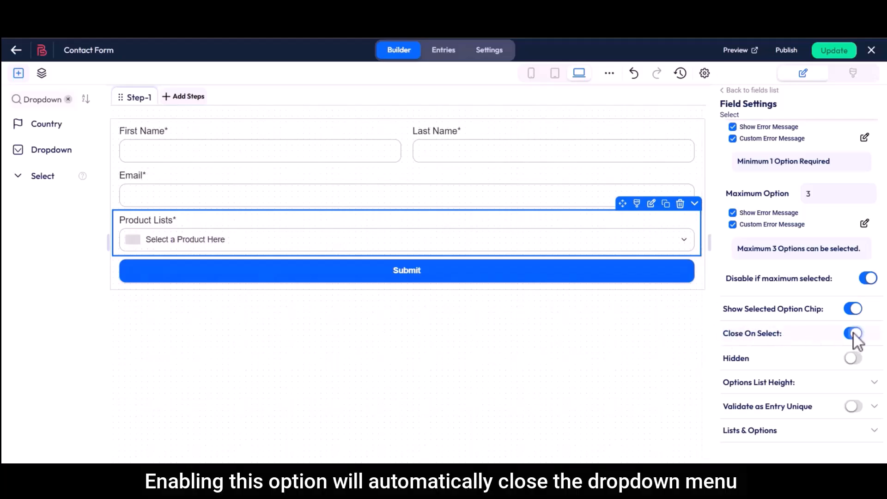
{"action": "left_click", "coordinate": [220, 248]}
{"action": "left_click", "coordinate": [182, 292]}
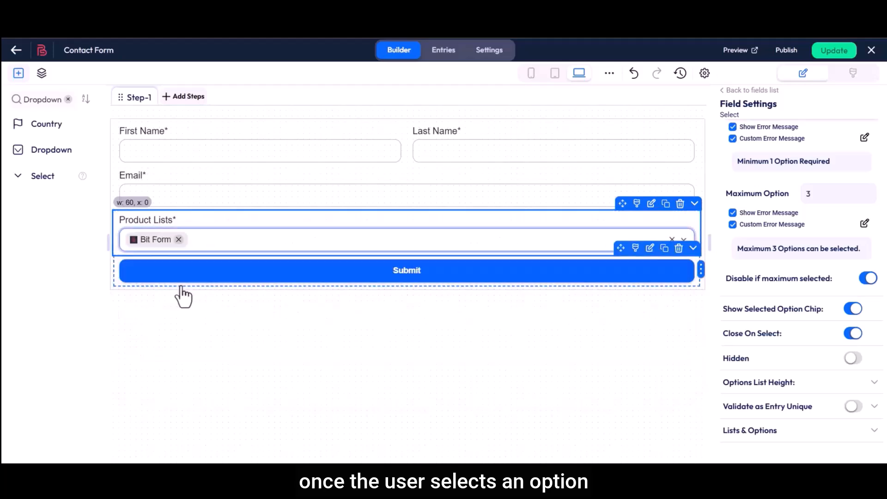
{"action": "left_click", "coordinate": [212, 250]}
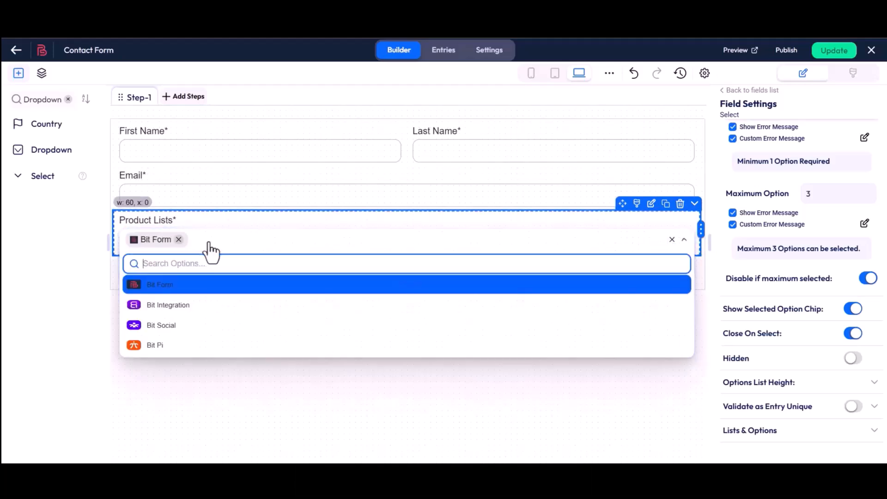
{"action": "left_click", "coordinate": [176, 306]}
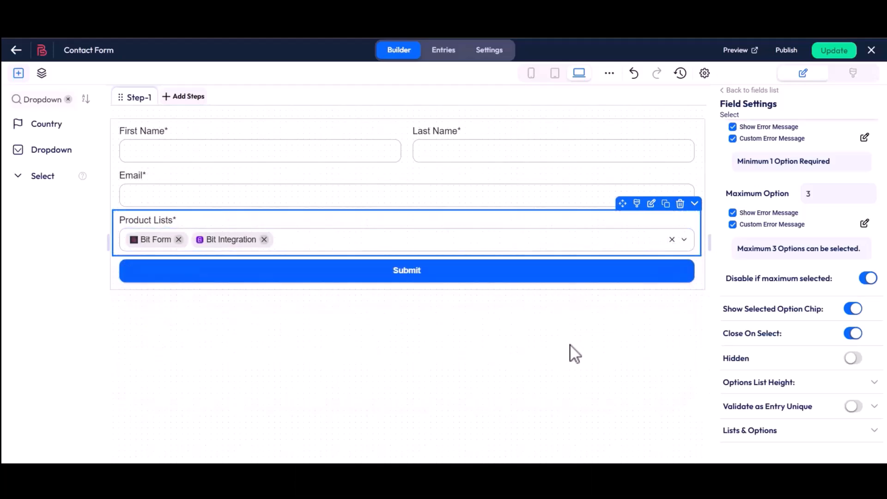
- Toggle Hidden off again and set the options list maximum height to 300
{"action": "left_click", "coordinate": [854, 358]}
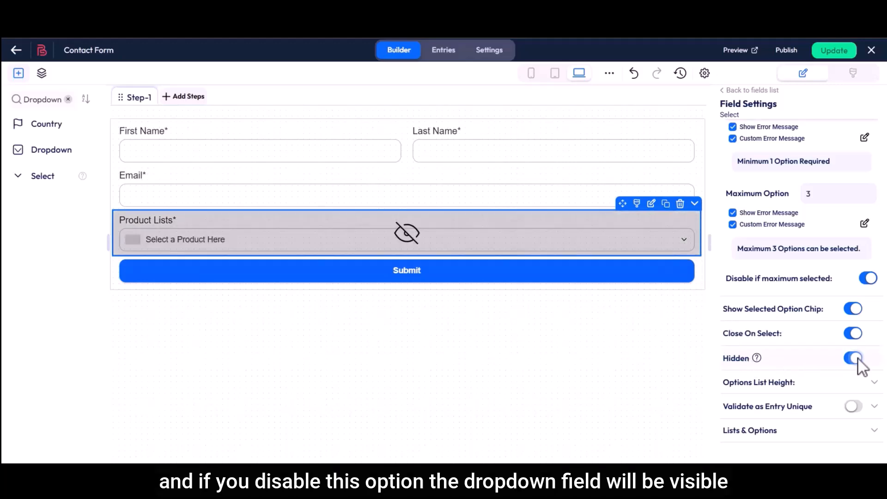
{"action": "left_click", "coordinate": [854, 359]}
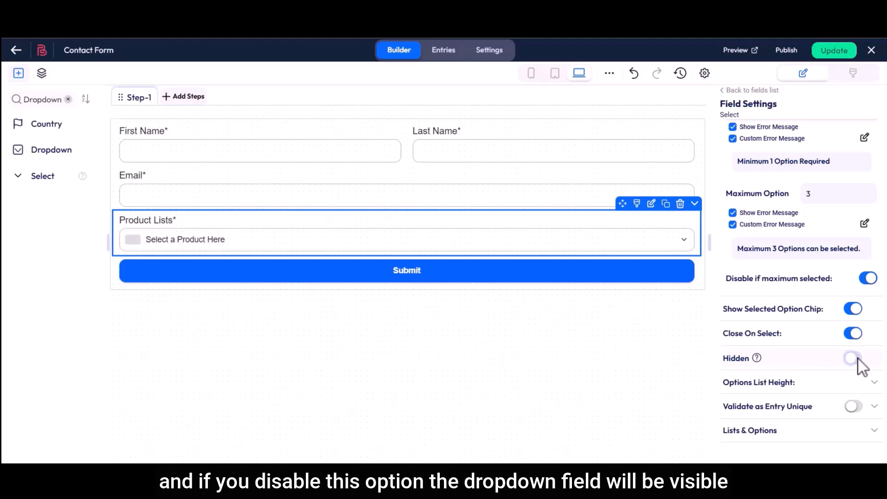
{"action": "scroll", "coordinate": [858, 358], "scroll_direction": "down", "scroll_amount": 2}
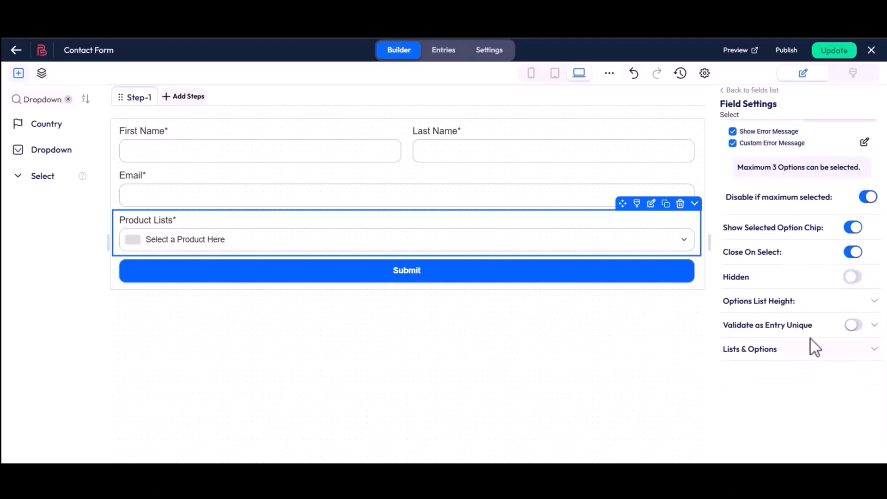
{"action": "left_click", "coordinate": [797, 302]}
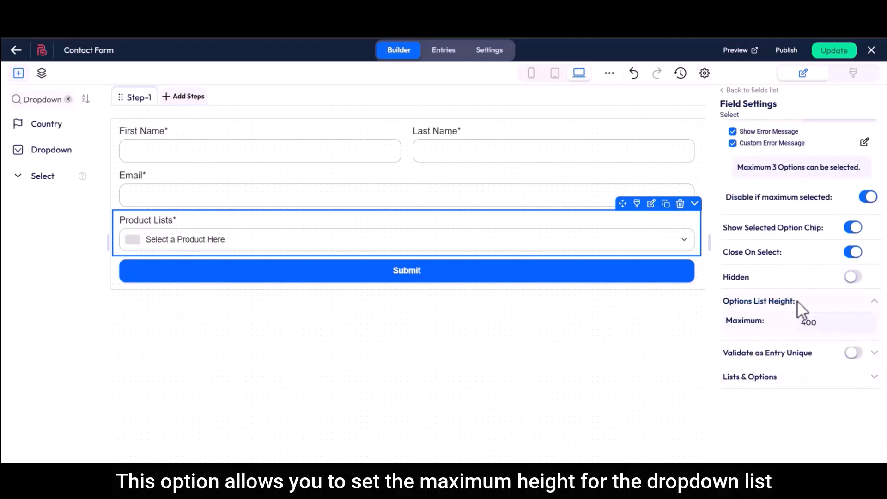
{"action": "double_click", "coordinate": [803, 323]}
{"action": "type", "text": "300"}
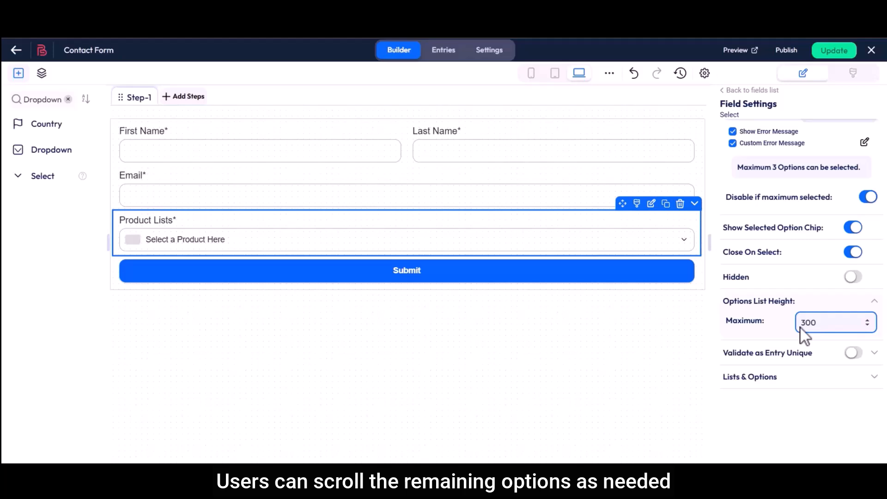
- Validate entries as unique with the message 'That field is taken. Try another', then update the form
{"action": "left_click_drag", "start_coordinate": [723, 353], "coordinate": [813, 352]}
{"action": "left_click", "coordinate": [814, 353]}
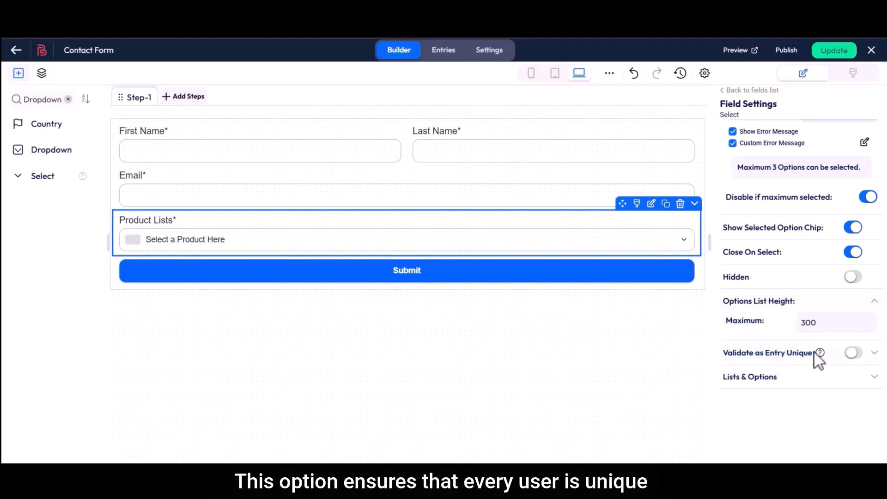
{"action": "left_click", "coordinate": [853, 353]}
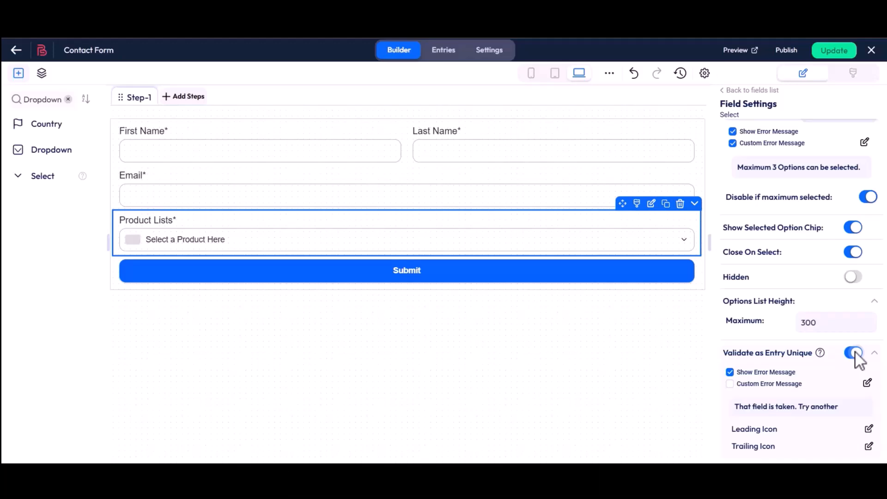
{"action": "left_click", "coordinate": [730, 384]}
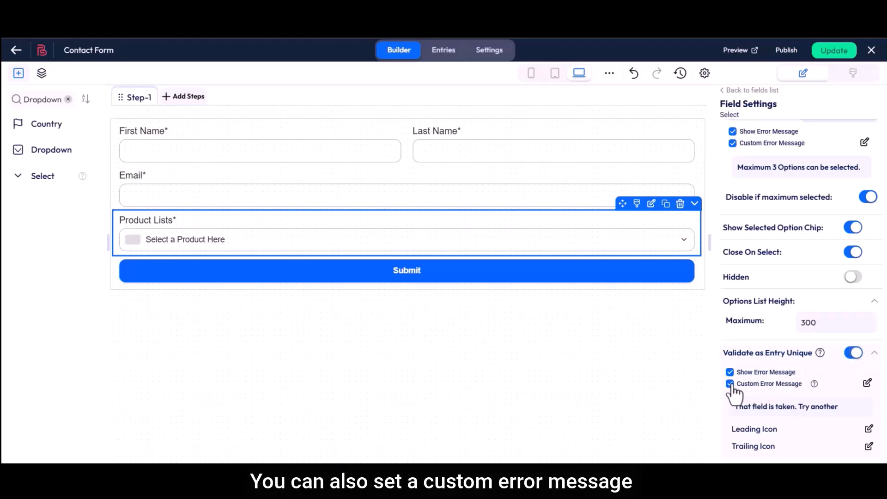
{"action": "left_click", "coordinate": [867, 382]}
{"action": "left_click_drag", "start_coordinate": [259, 229], "coordinate": [383, 231]}
{"action": "left_click", "coordinate": [383, 230]}
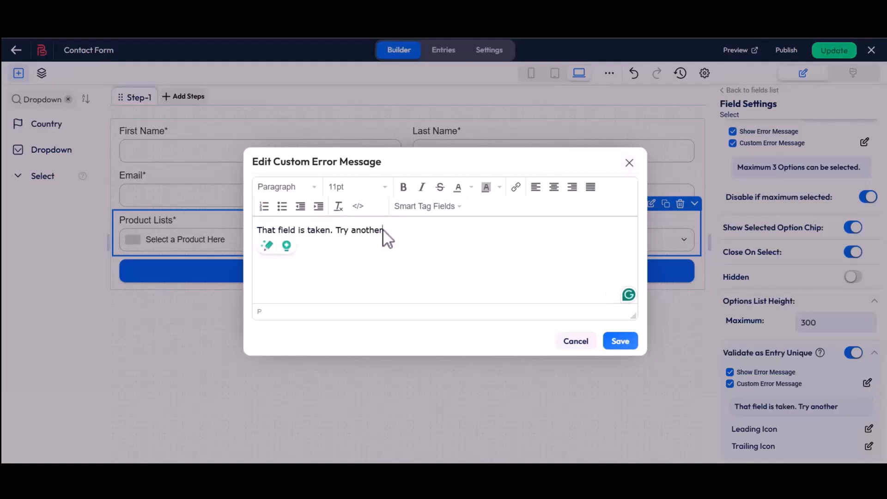
{"action": "left_click", "coordinate": [618, 344]}
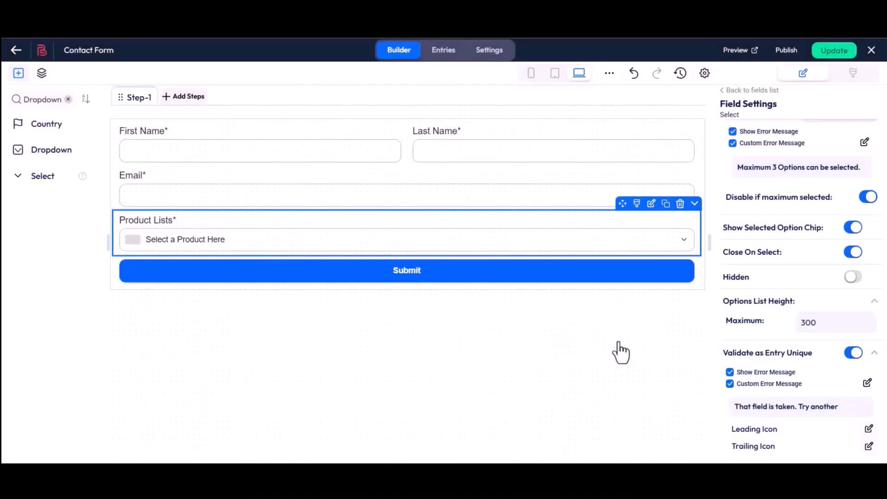
{"action": "left_click", "coordinate": [834, 51]}
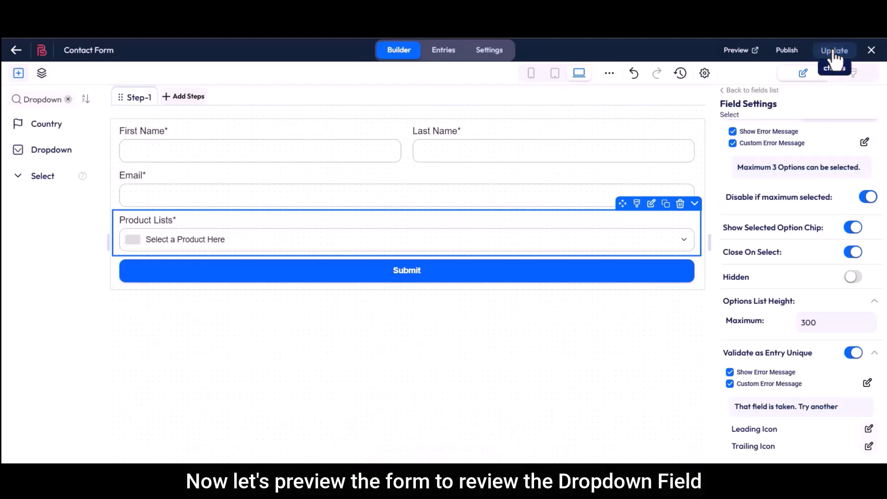
- Open the form preview and check the product options dropdown
{"action": "left_click", "coordinate": [736, 51]}
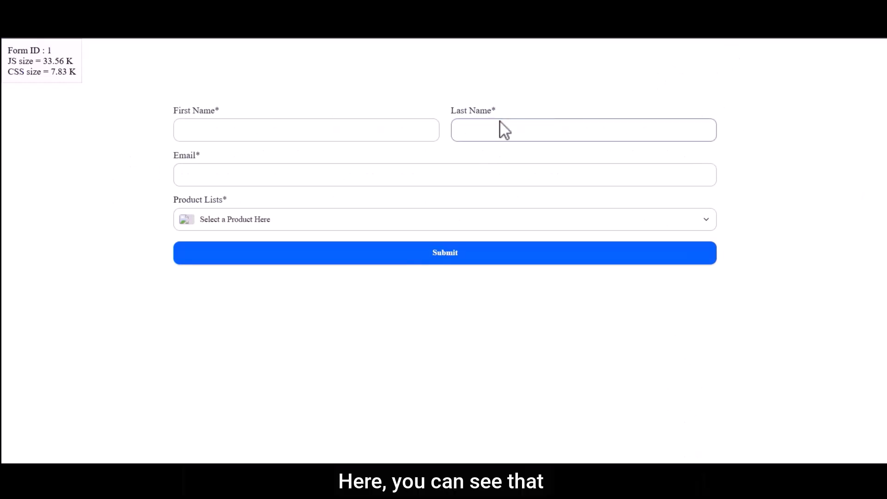
{"action": "left_click_drag", "start_coordinate": [206, 198], "coordinate": [226, 199]}
{"action": "left_click", "coordinate": [226, 199]}
{"action": "left_click", "coordinate": [306, 226]}
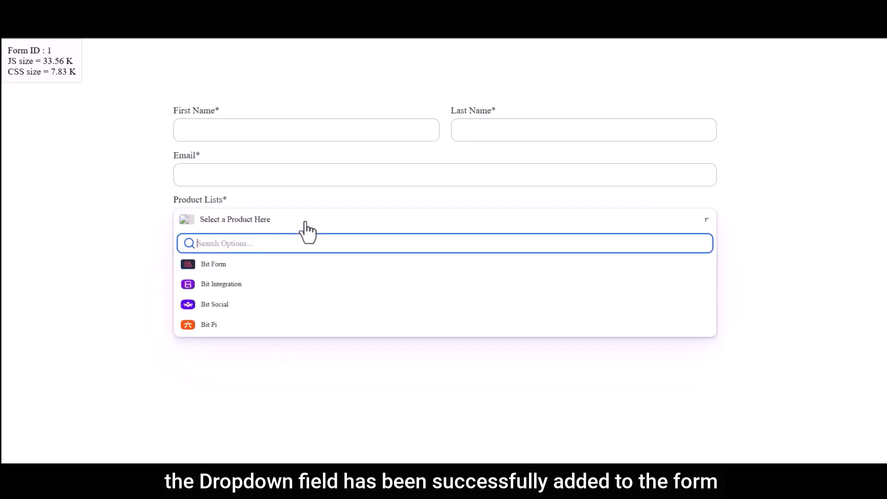
{"action": "left_click", "coordinate": [306, 227]}
- Fill in the preview's first name, last name and e-mail address fields
{"action": "left_click", "coordinate": [255, 134]}
{"action": "type", "text": "Bit"}
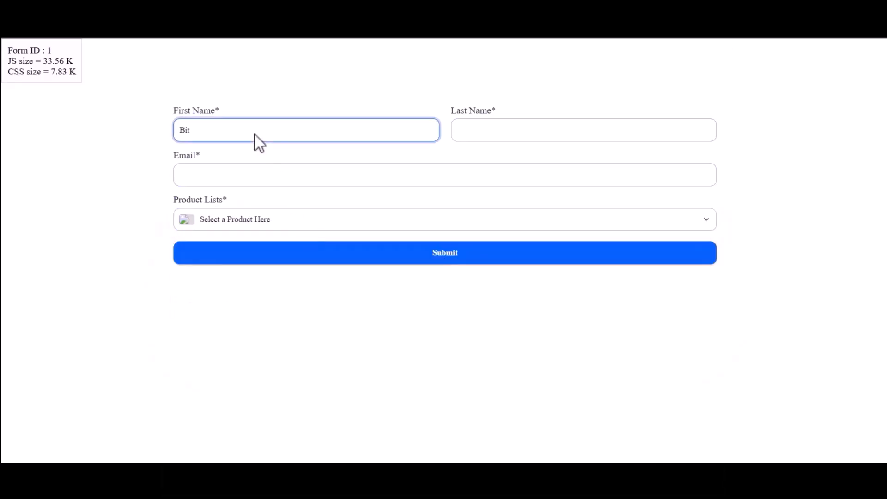
{"action": "left_click", "coordinate": [464, 136]}
{"action": "type", "text": "Apps"}
{"action": "left_click", "coordinate": [273, 180]}
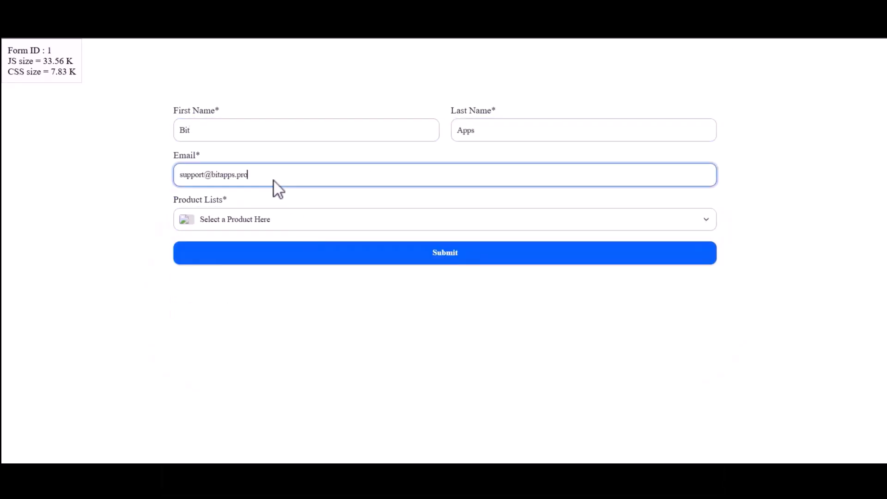
- Search for and select Bit Form, Bit Social and Bit Integration as products
{"action": "left_click", "coordinate": [220, 220]}
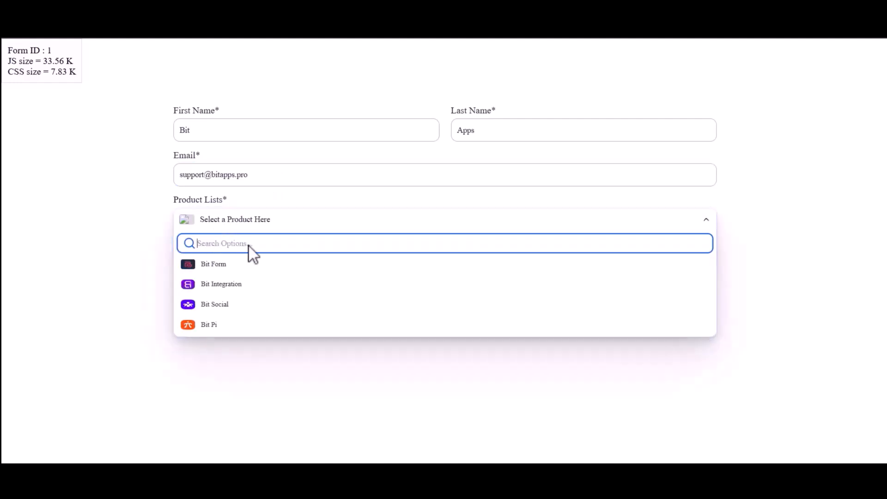
{"action": "type", "text": "Bit Form"}
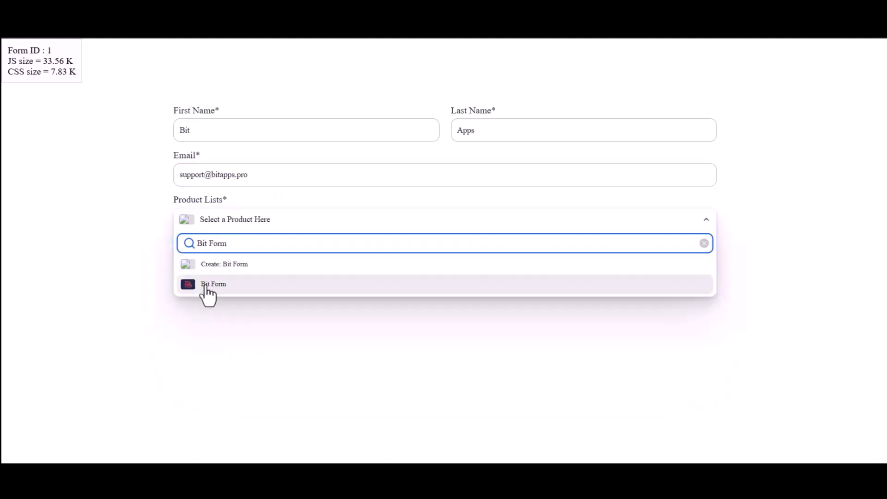
{"action": "left_click", "coordinate": [206, 284]}
{"action": "left_click", "coordinate": [254, 223]}
{"action": "type", "text": "Bit Socia"}
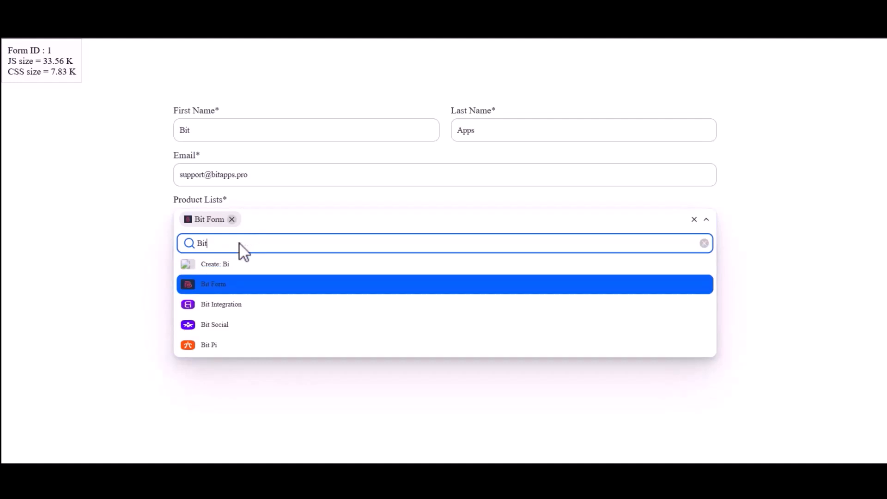
{"action": "left_click", "coordinate": [224, 282]}
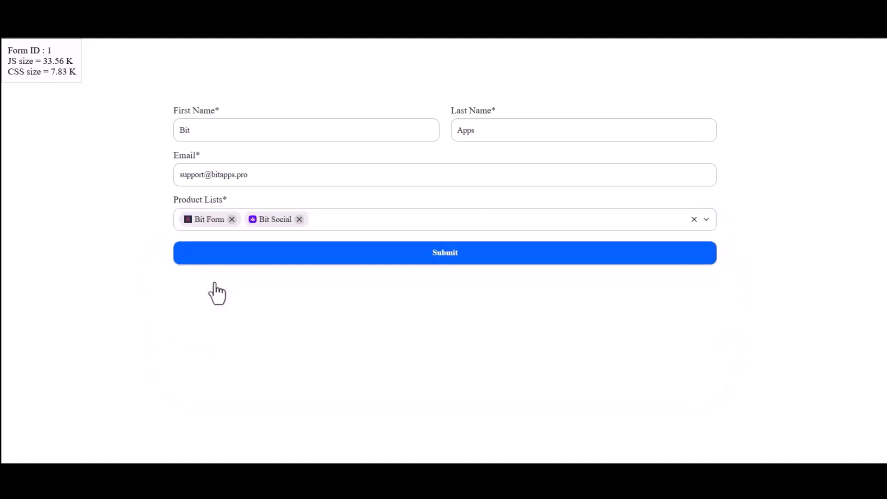
{"action": "left_click", "coordinate": [313, 220]}
{"action": "type", "text": "Bit Integration"}
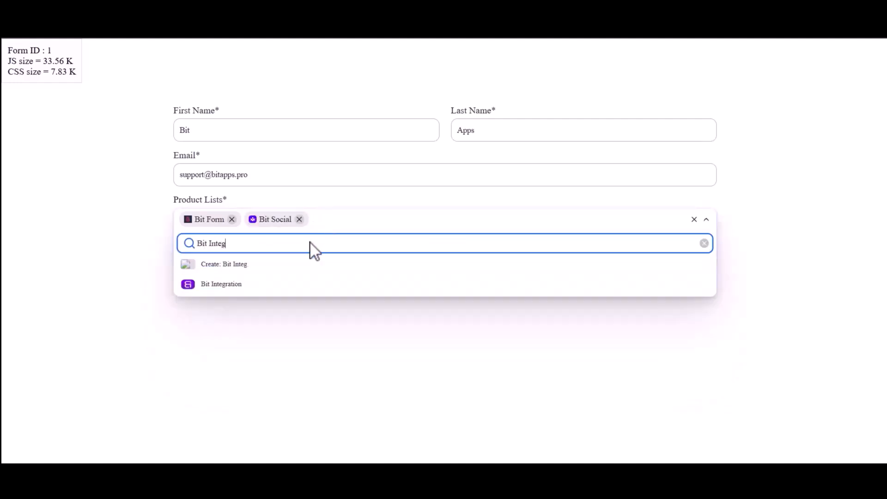
{"action": "left_click", "coordinate": [289, 284]}
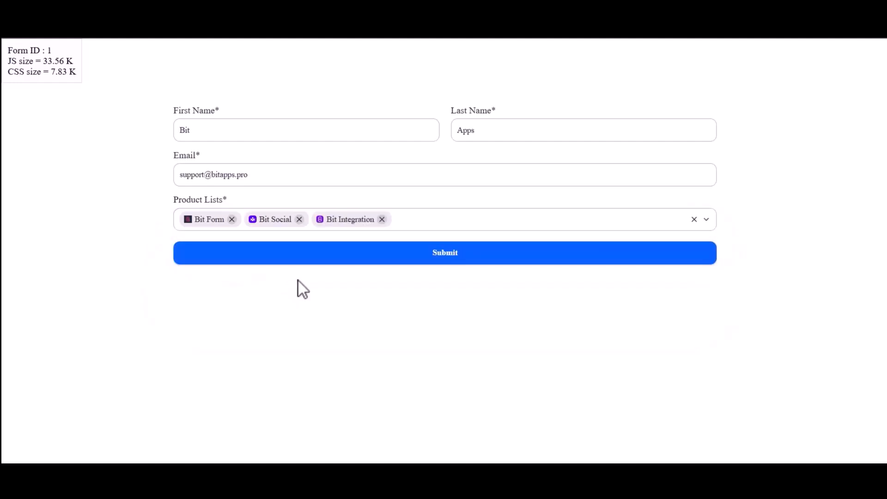
- Add Bit Pi, remove it again, and submit the test entry
{"action": "left_click", "coordinate": [397, 220]}
{"action": "left_click", "coordinate": [310, 323]}
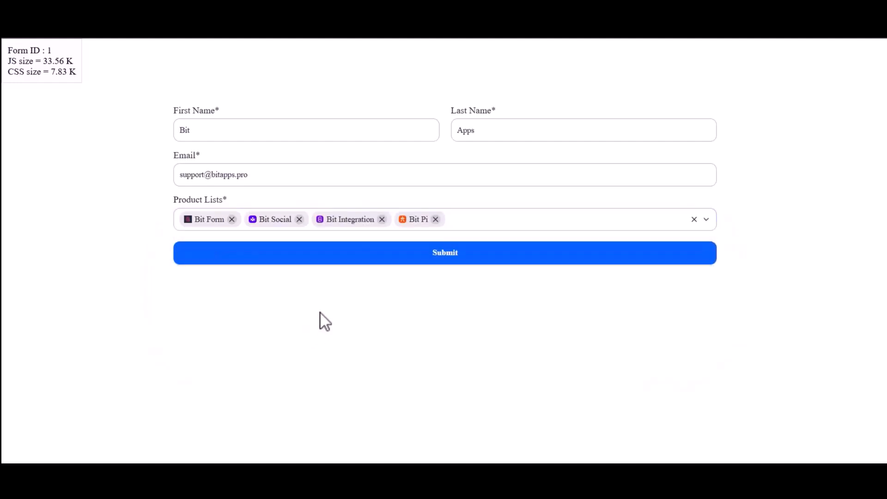
{"action": "left_click", "coordinate": [435, 219]}
{"action": "left_click", "coordinate": [442, 253]}
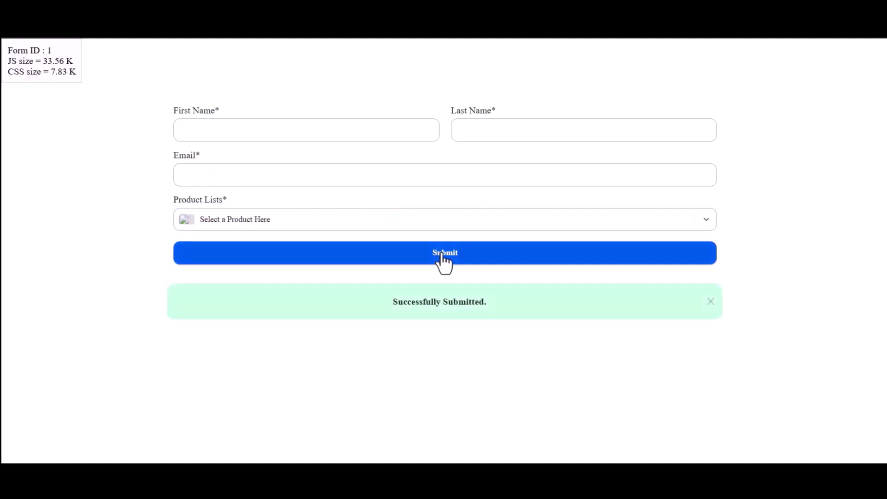